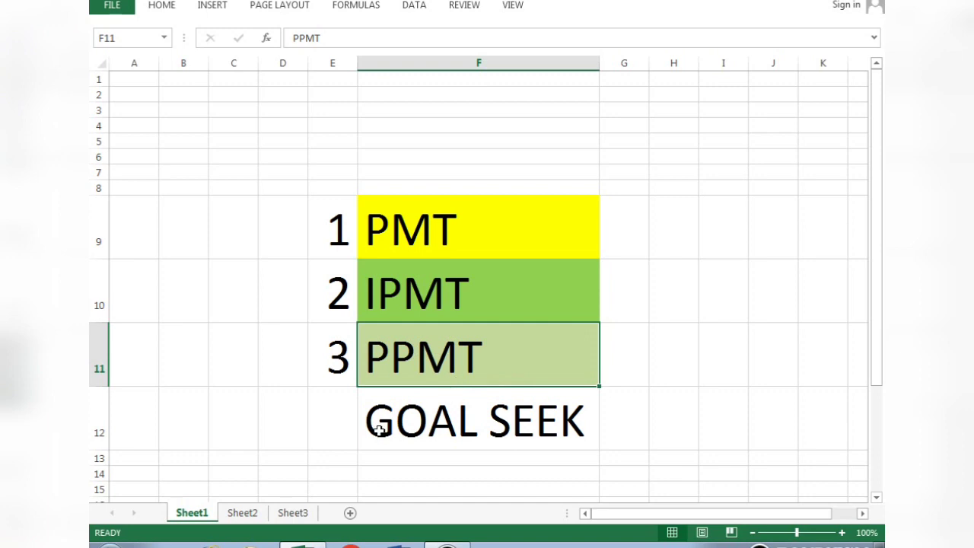
- Open Sheet2 and examine the loan amount, annual rate, period in years and the empty Monthly EMI cell
{"action": "left_click", "coordinate": [245, 515]}
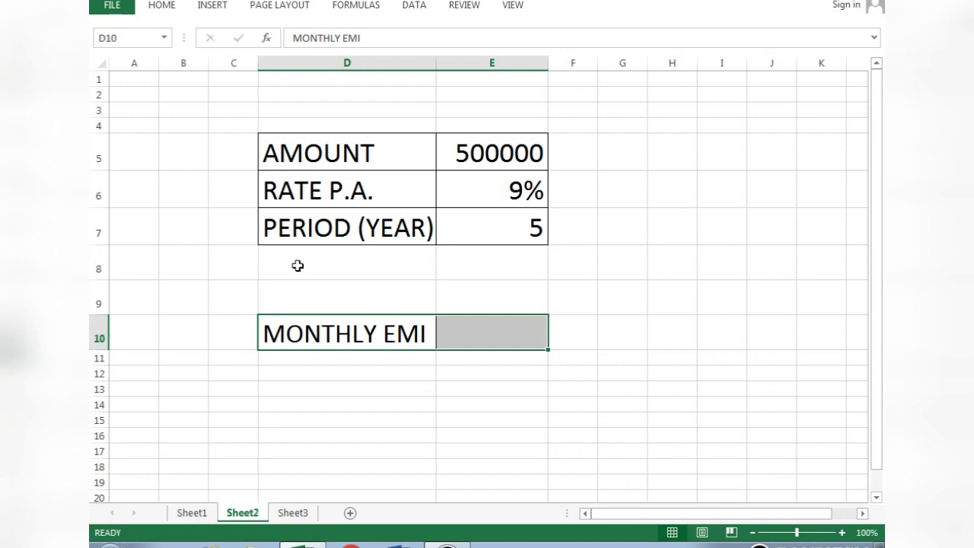
{"action": "left_click", "coordinate": [343, 374]}
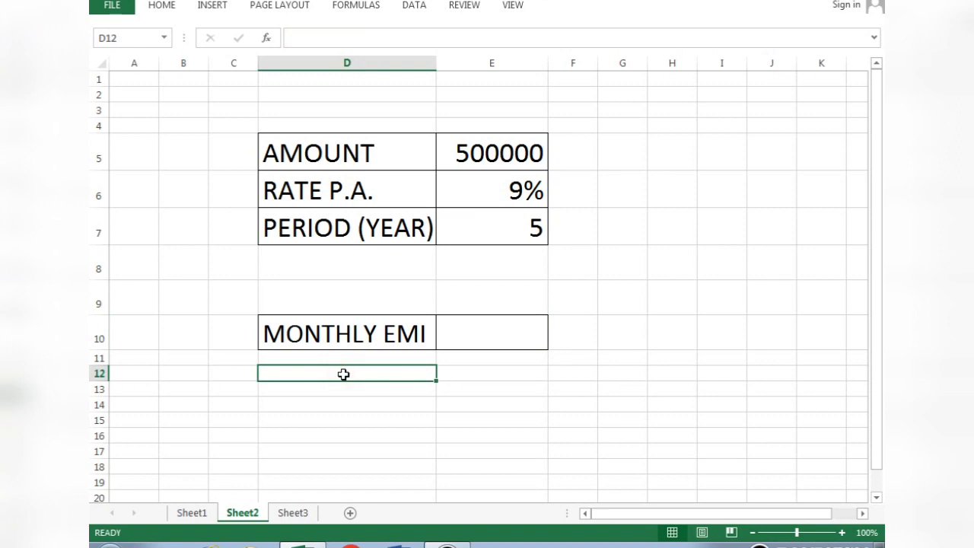
{"action": "left_click", "coordinate": [486, 270]}
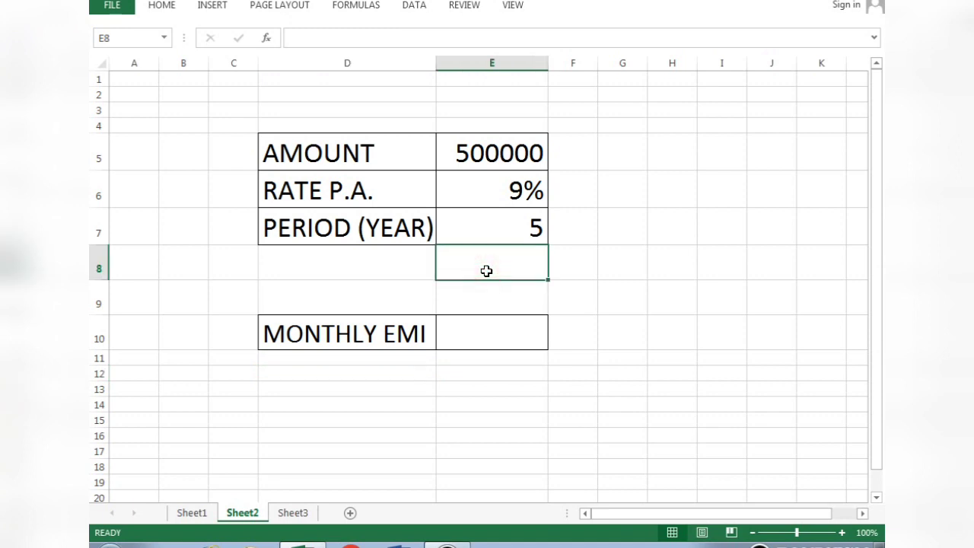
{"action": "left_click", "coordinate": [581, 173]}
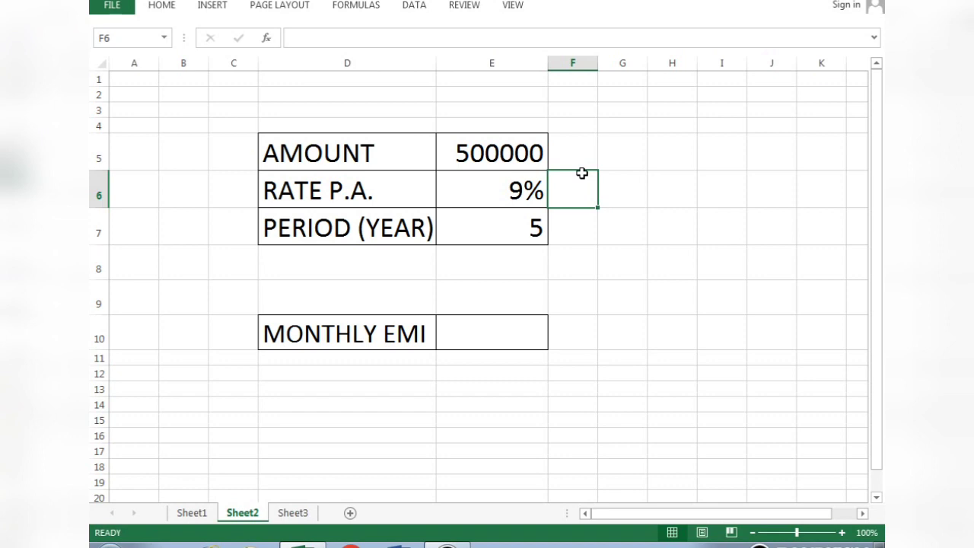
{"action": "left_click", "coordinate": [582, 157]}
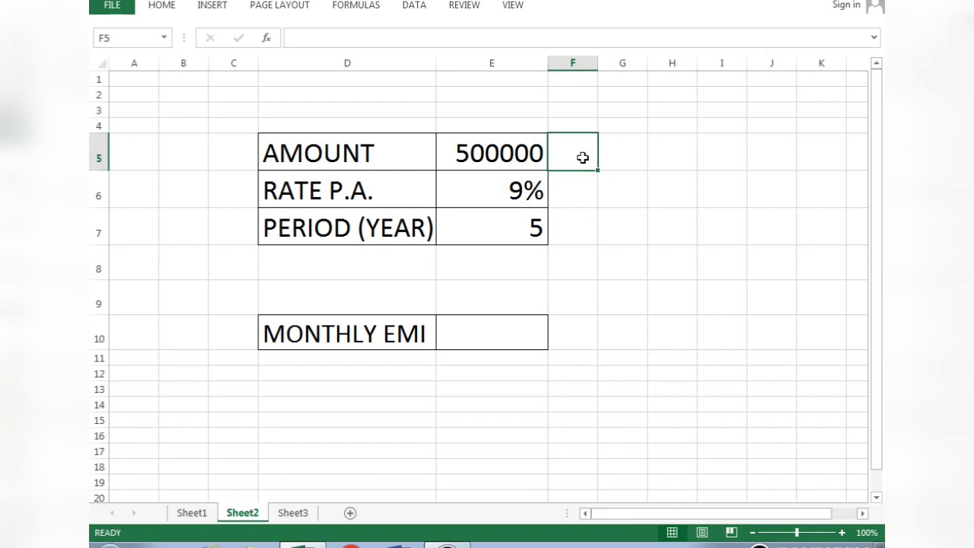
{"action": "left_click", "coordinate": [554, 213]}
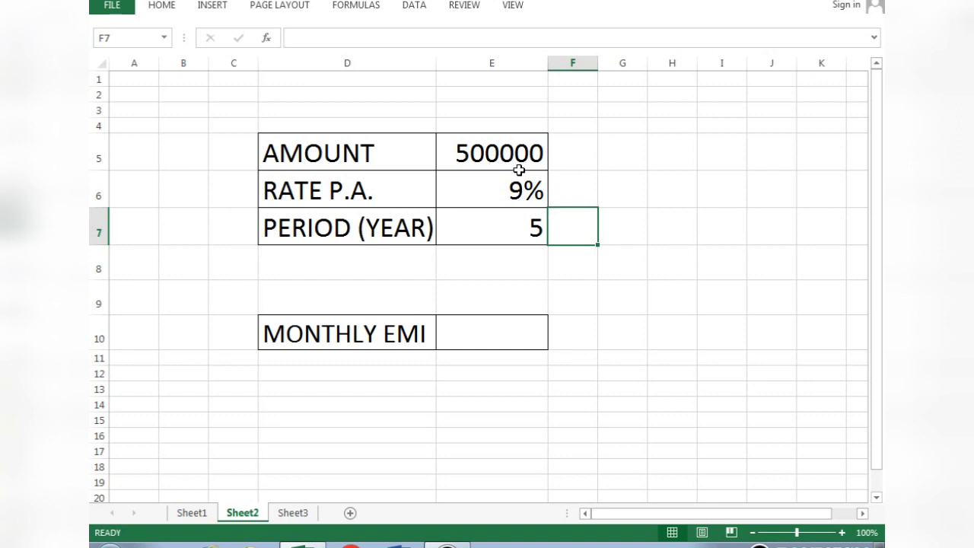
{"action": "left_click", "coordinate": [487, 148]}
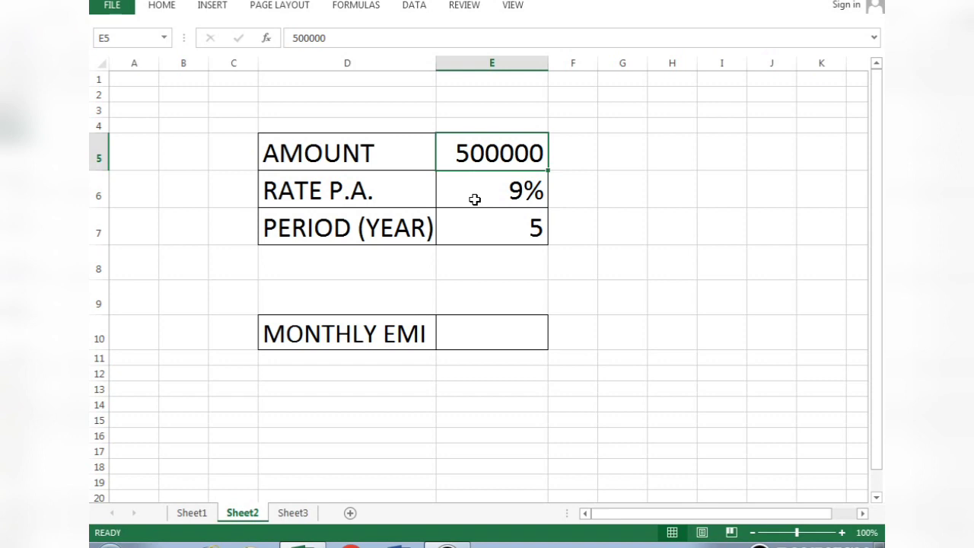
{"action": "left_click", "coordinate": [513, 226]}
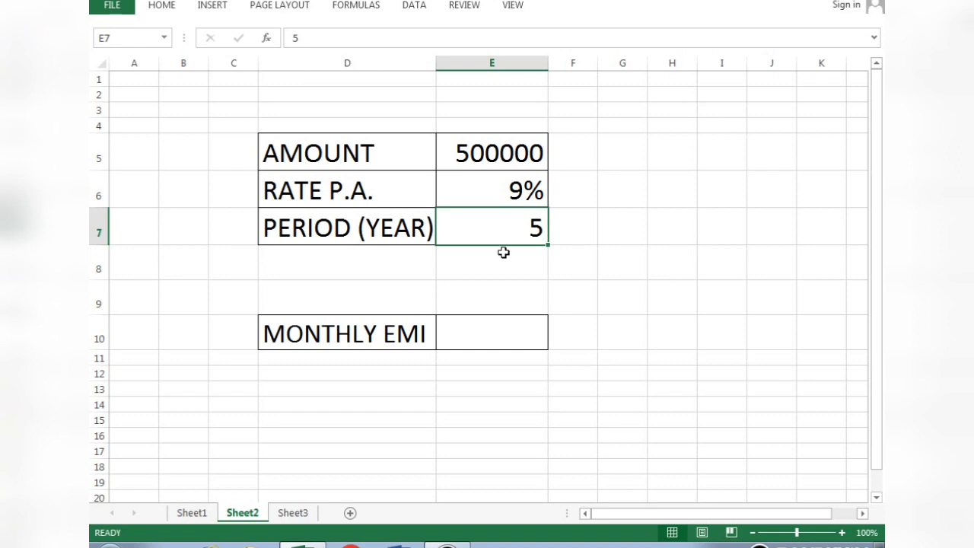
- Enter =PMT(E6/12,E7*12,E5) in the Monthly EMI cell E10 and auto-fit the width of column E
{"action": "left_click", "coordinate": [463, 329]}
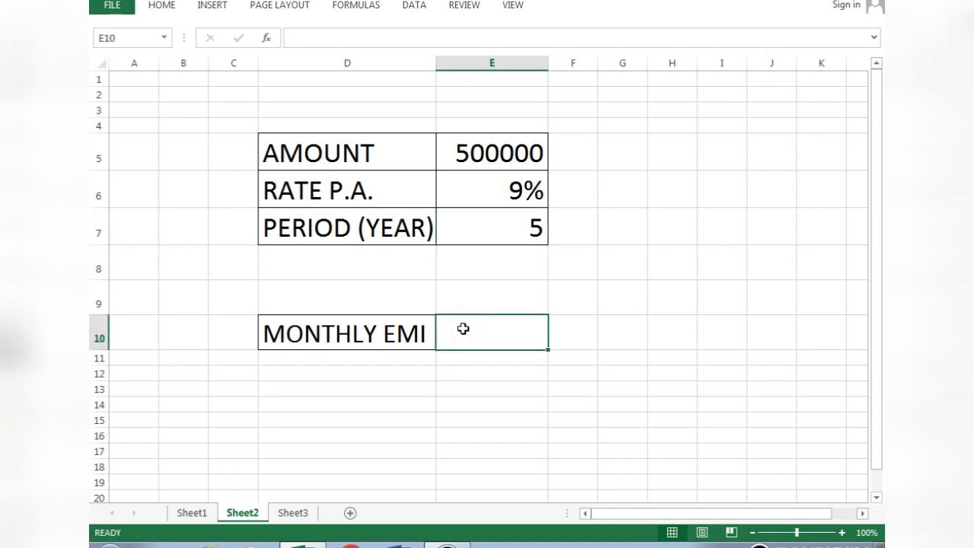
{"action": "type", "text": "="}
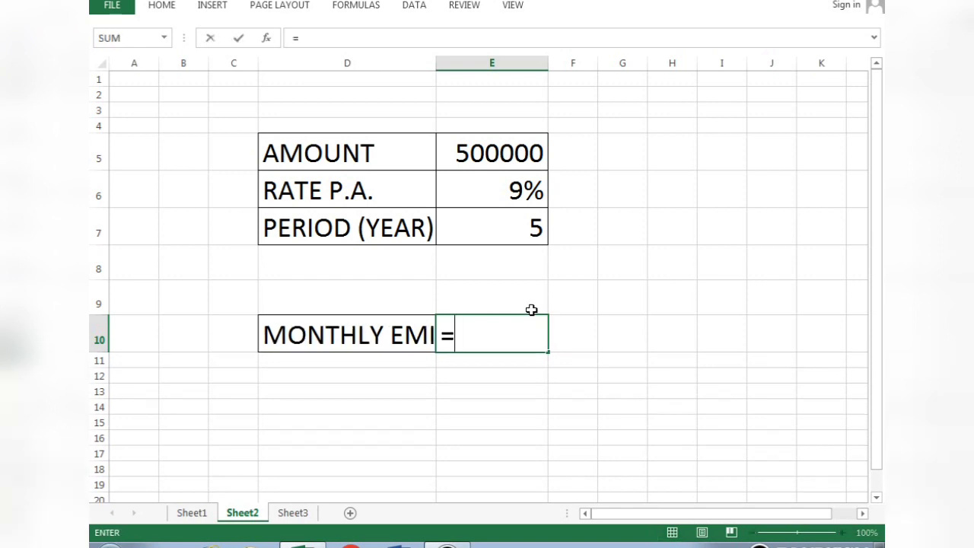
{"action": "type", "text": "P"}
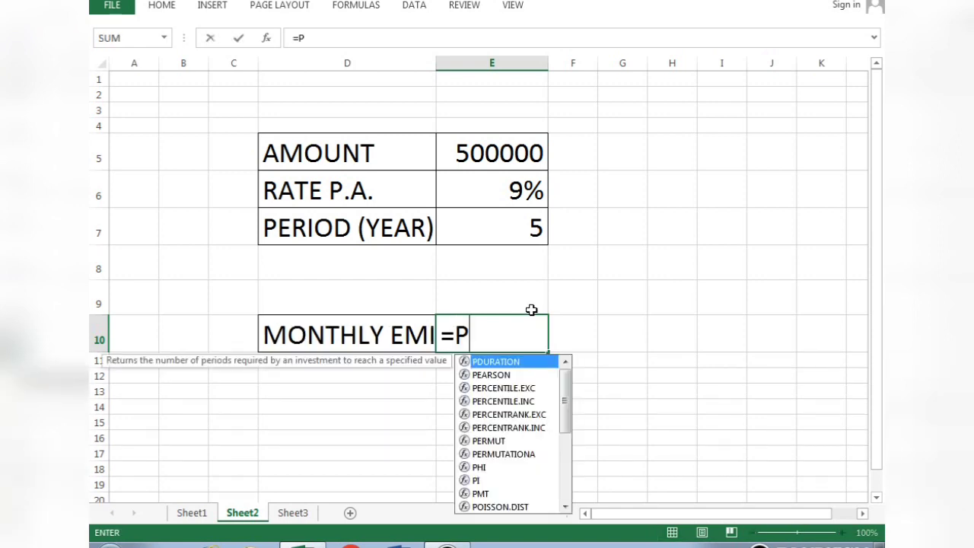
{"action": "type", "text": "MT("}
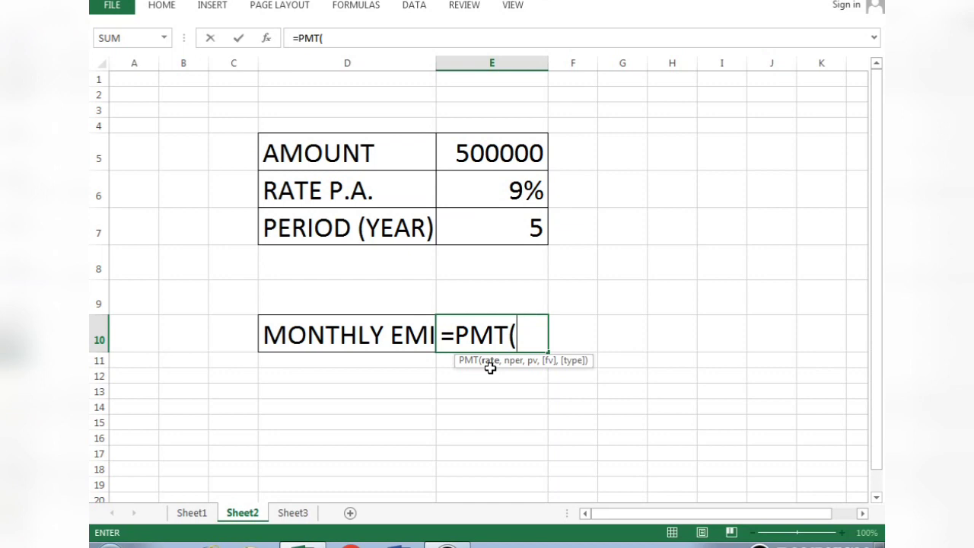
{"action": "left_click", "coordinate": [524, 191]}
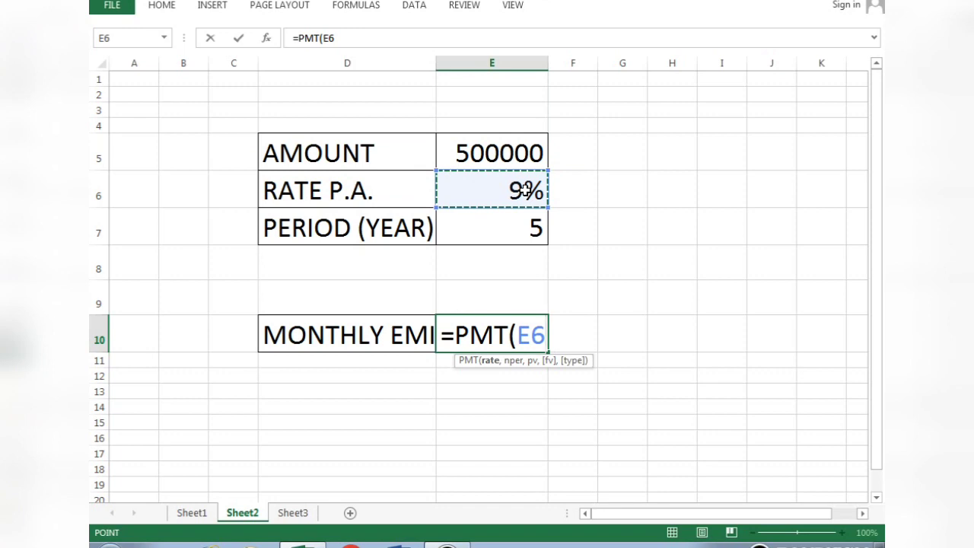
{"action": "type", "text": "/12"}
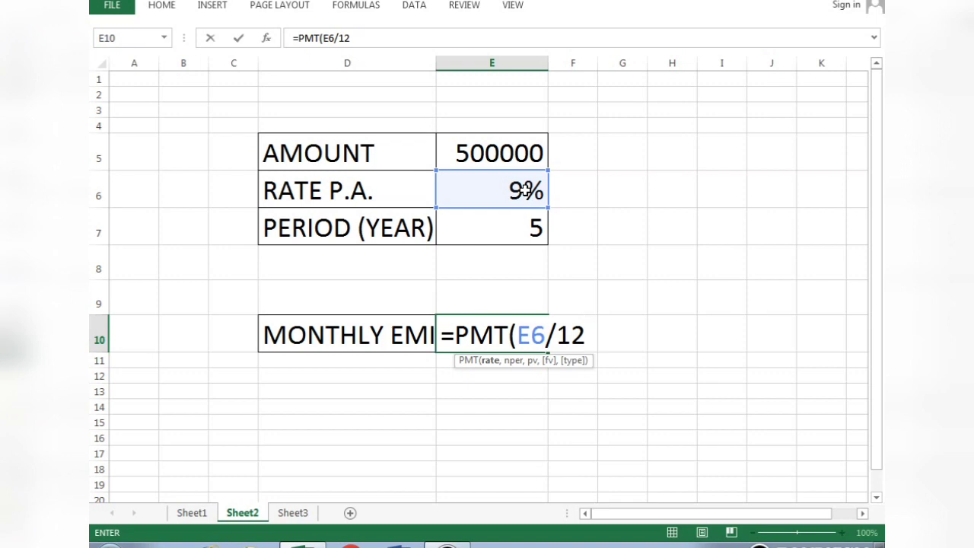
{"action": "type", "text": ","}
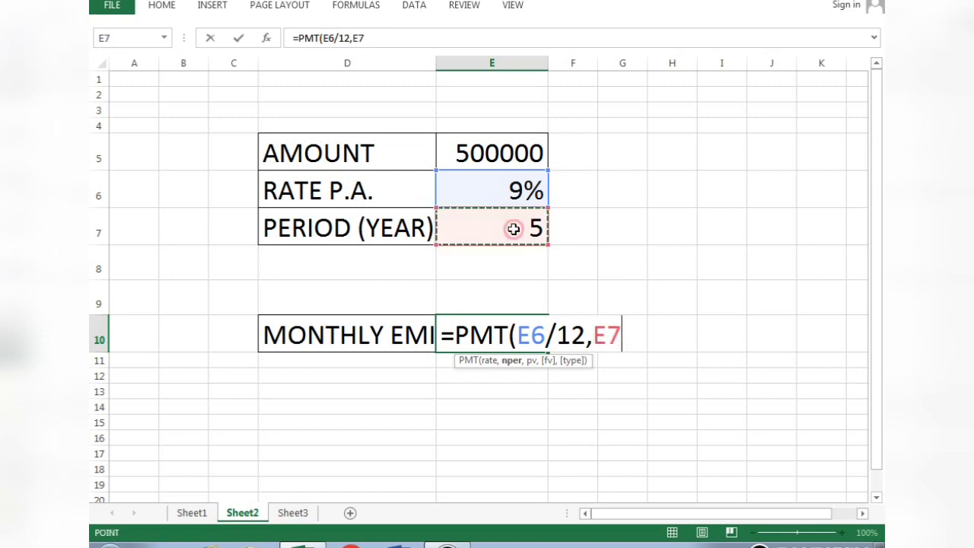
{"action": "left_click", "coordinate": [513, 228]}
{"action": "type", "text": "*"}
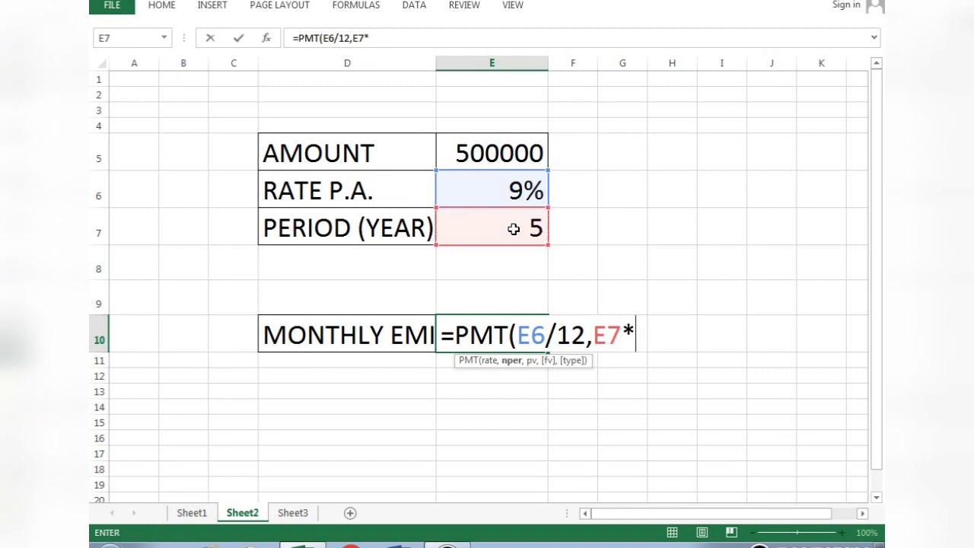
{"action": "type", "text": "12,"}
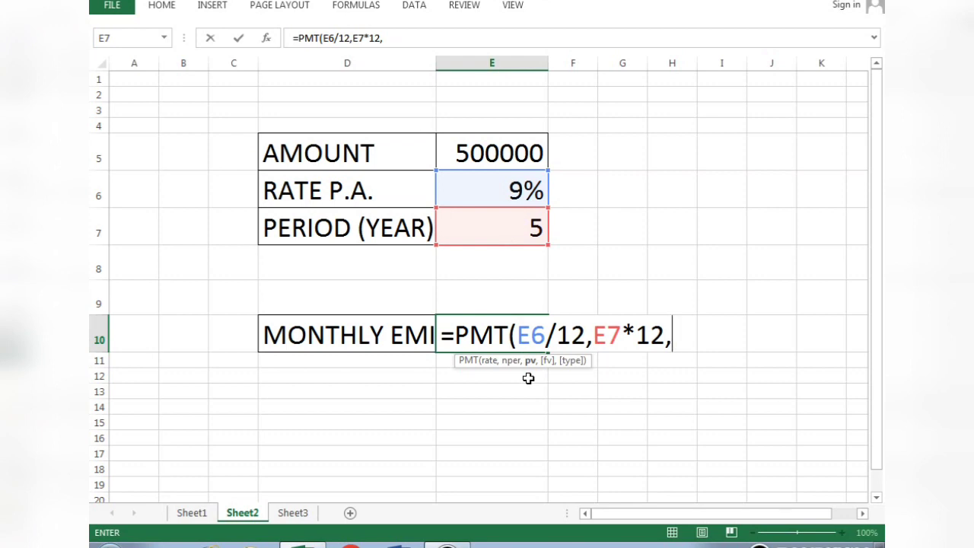
{"action": "left_click", "coordinate": [494, 155]}
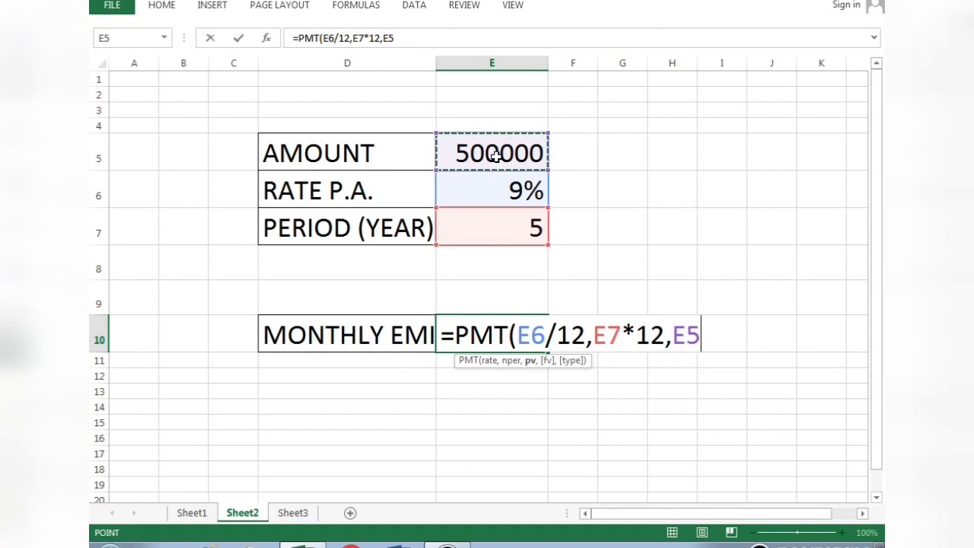
{"action": "type", "text": ")"}
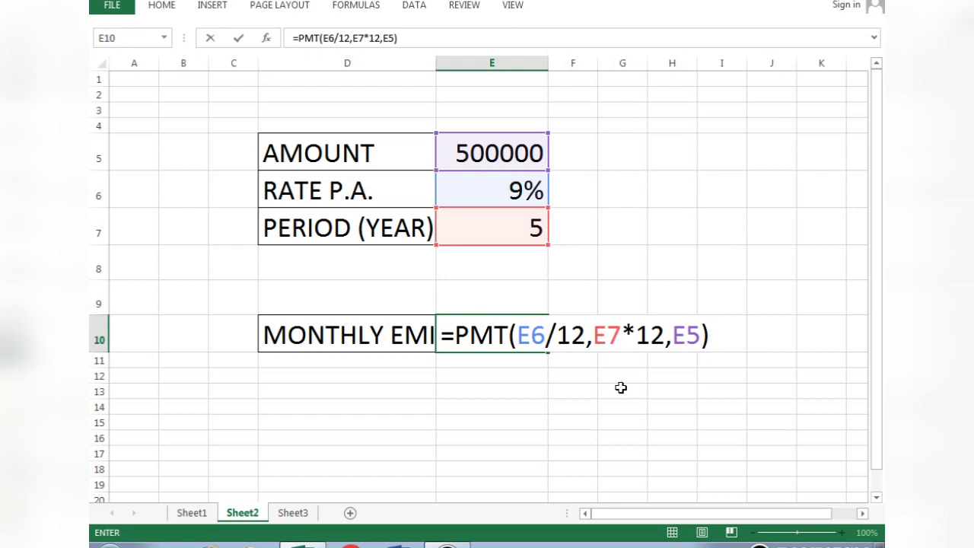
{"action": "key", "text": "Return"}
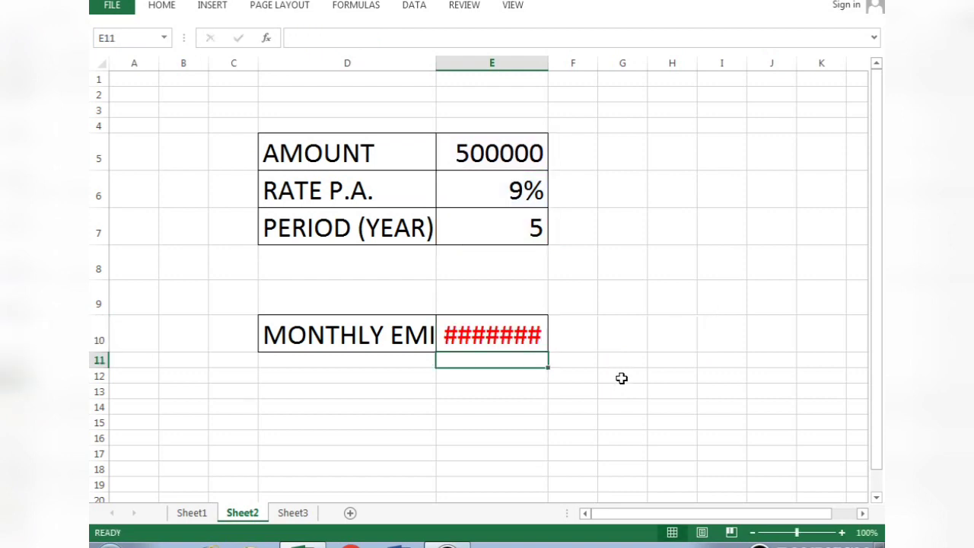
{"action": "double_click", "coordinate": [548, 63]}
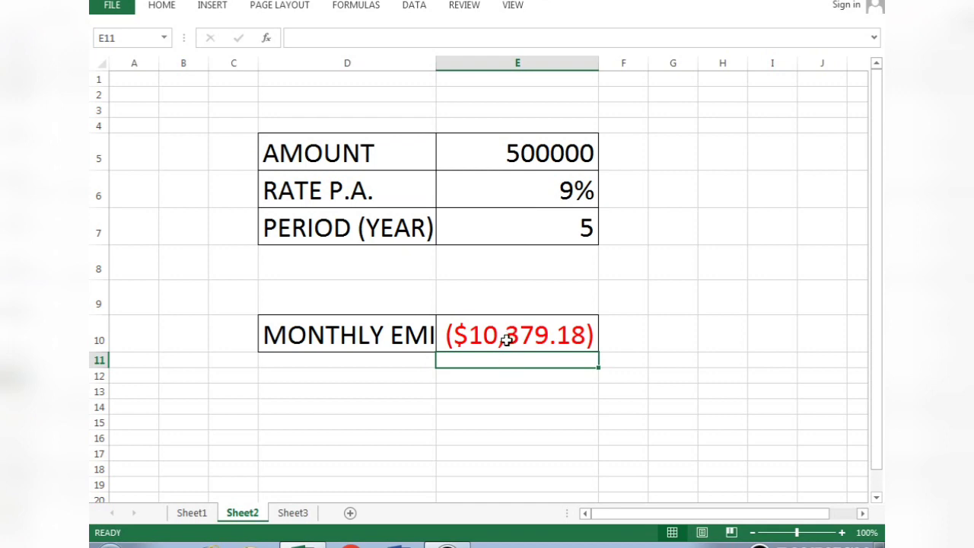
- Edit the Monthly EMI formula in E10 to =-PMT(E6/12,E7*12,E5) by adding a minus sign before PMT
{"action": "left_click", "coordinate": [554, 334]}
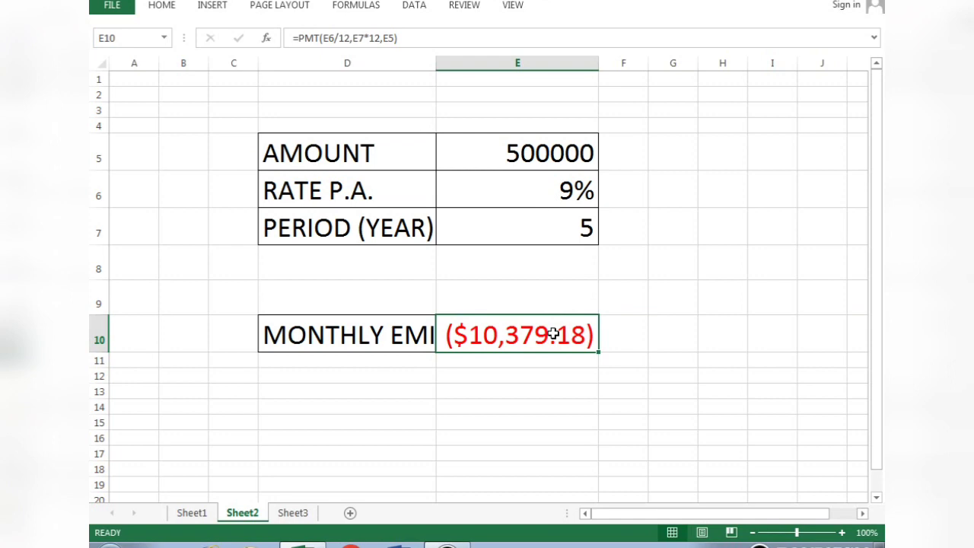
{"action": "double_click", "coordinate": [554, 334]}
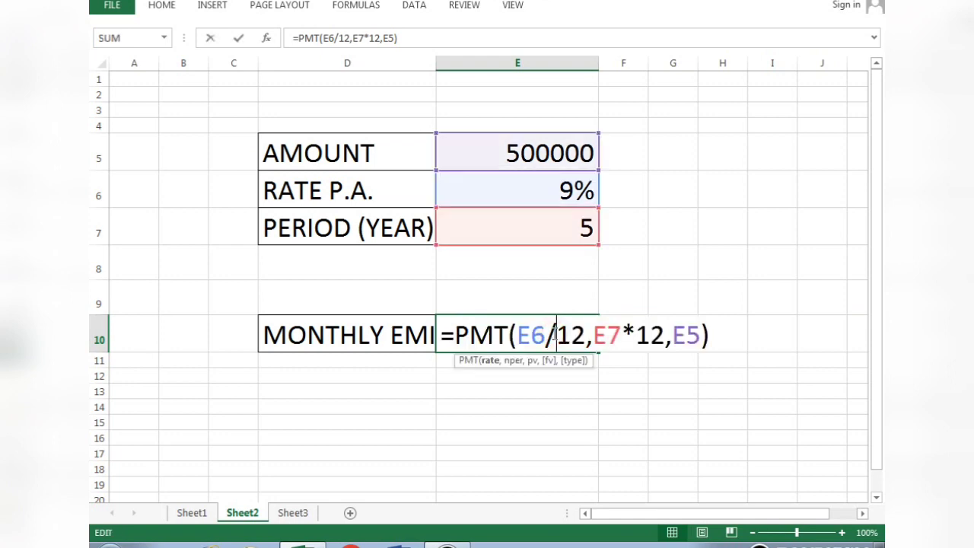
{"action": "left_click", "coordinate": [455, 327]}
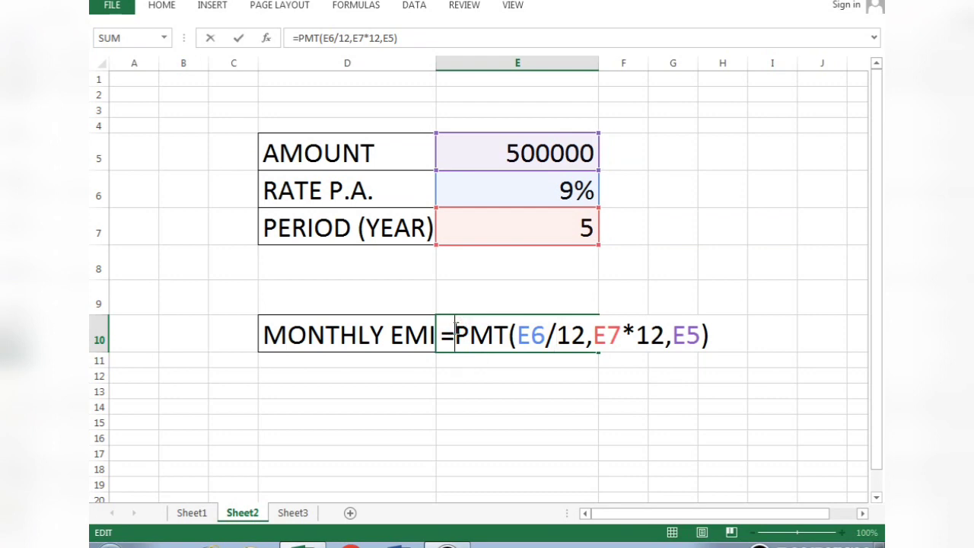
{"action": "type", "text": "_"}
{"action": "key", "text": "BackSpace"}
{"action": "type", "text": "-"}
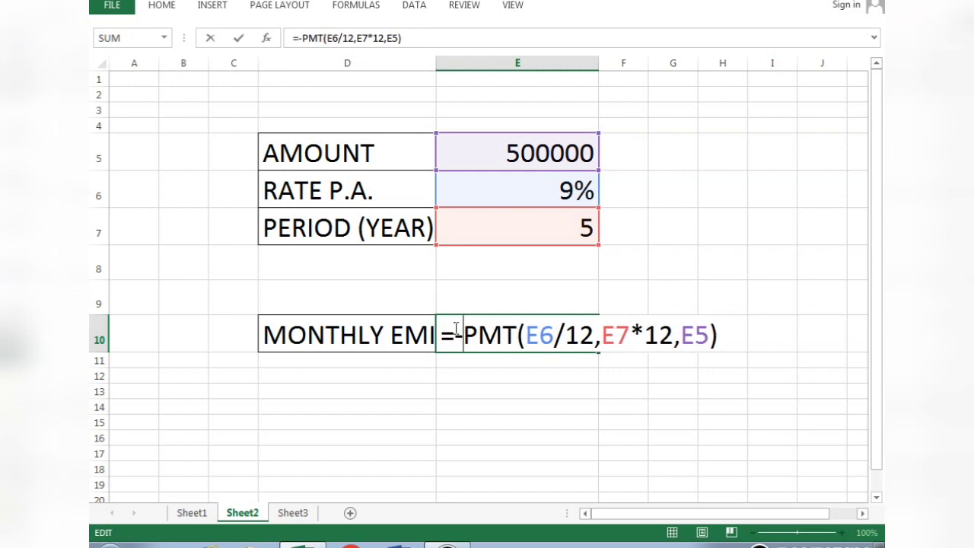
{"action": "key", "text": "Return"}
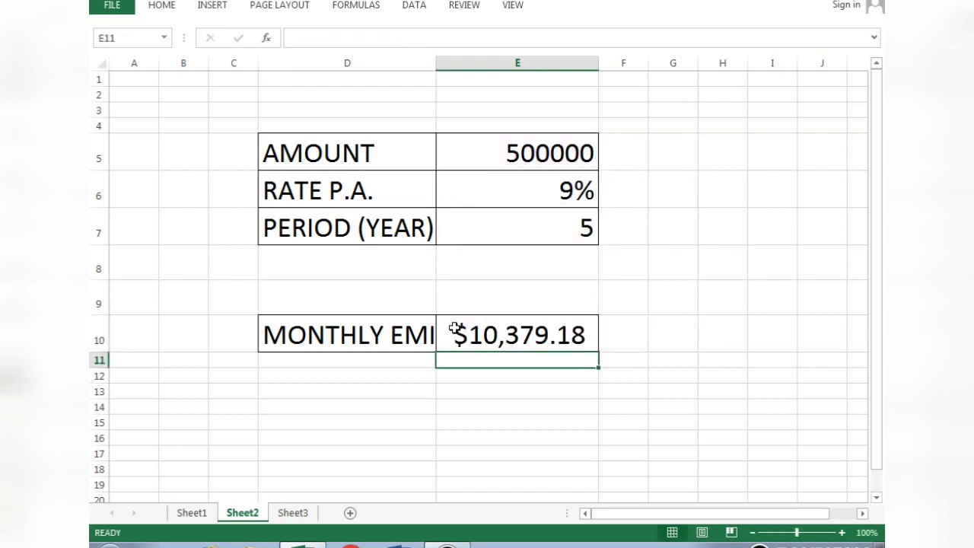
- Apply the General number format to the Monthly EMI cell E10 and narrow column E
{"action": "left_click", "coordinate": [512, 333]}
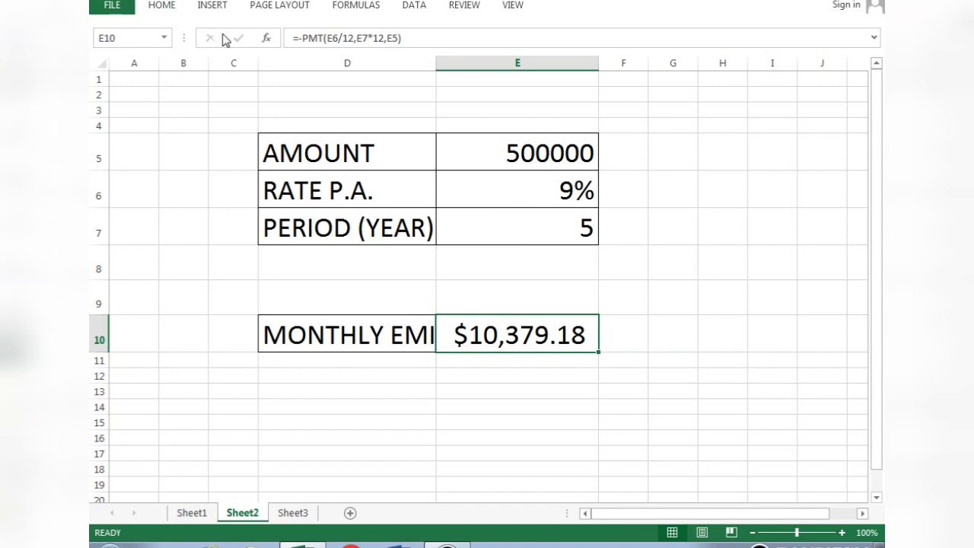
{"action": "left_click", "coordinate": [162, 6]}
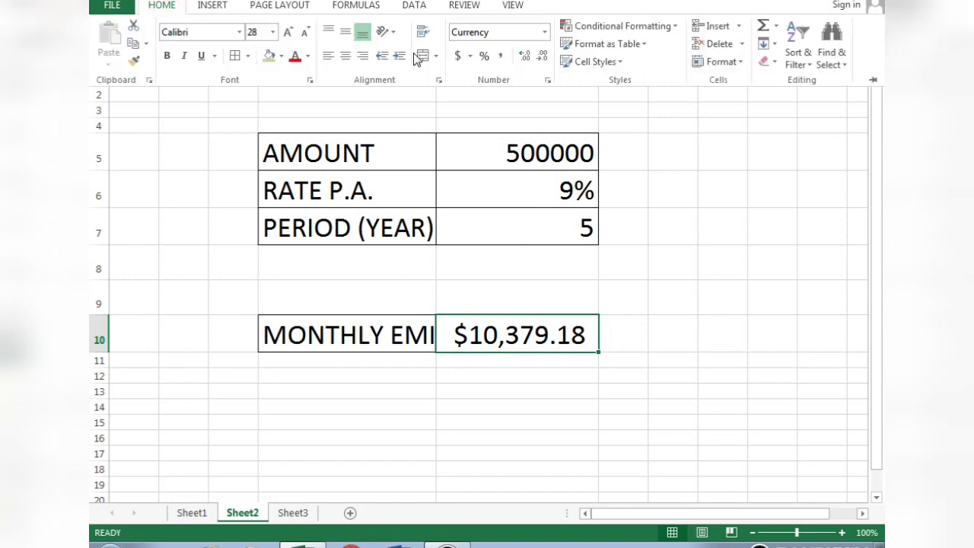
{"action": "left_click", "coordinate": [545, 33]}
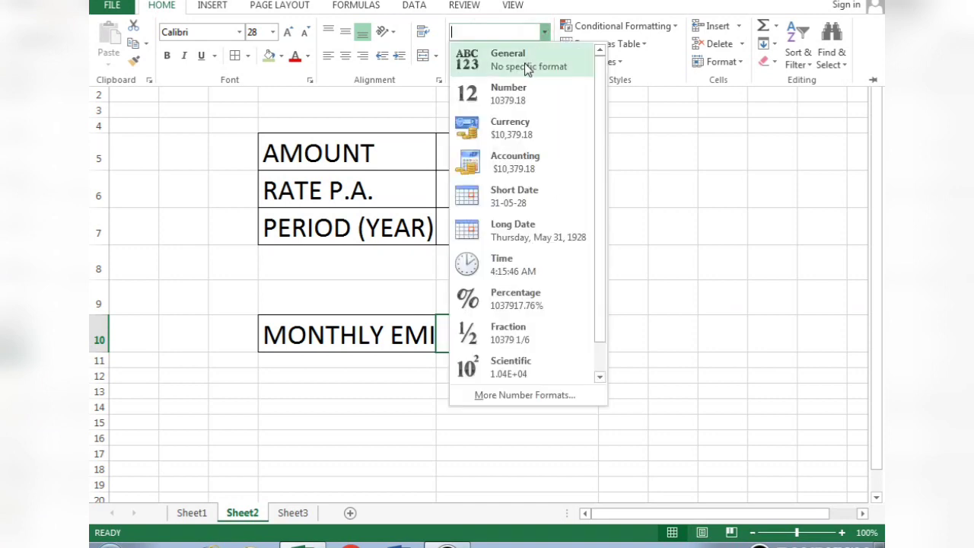
{"action": "left_click", "coordinate": [524, 73]}
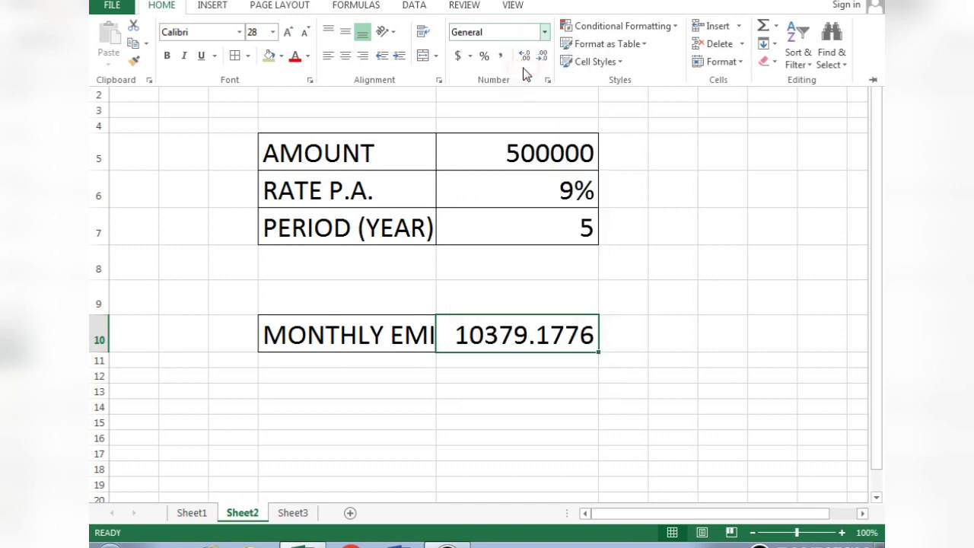
{"action": "left_click", "coordinate": [481, 334]}
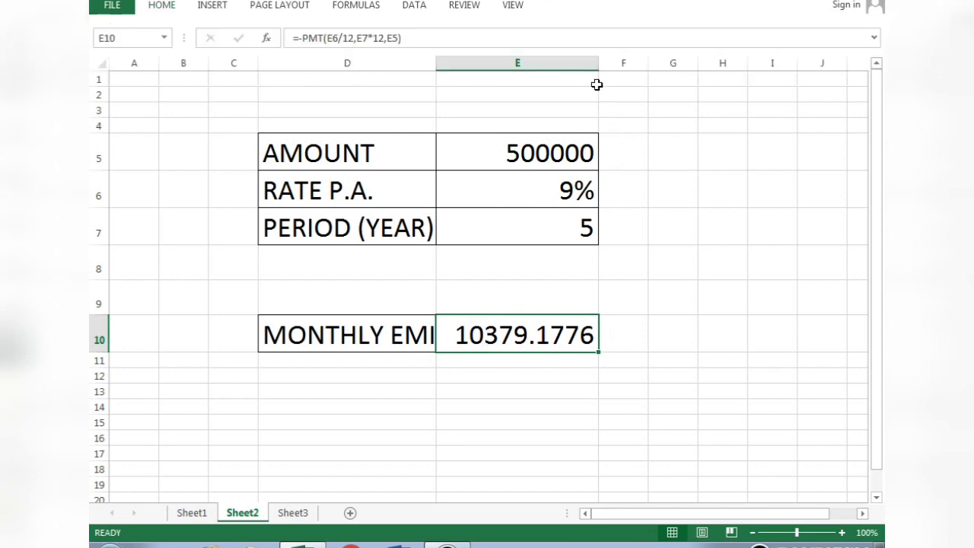
{"action": "left_click_drag", "start_coordinate": [596, 65], "coordinate": [555, 69]}
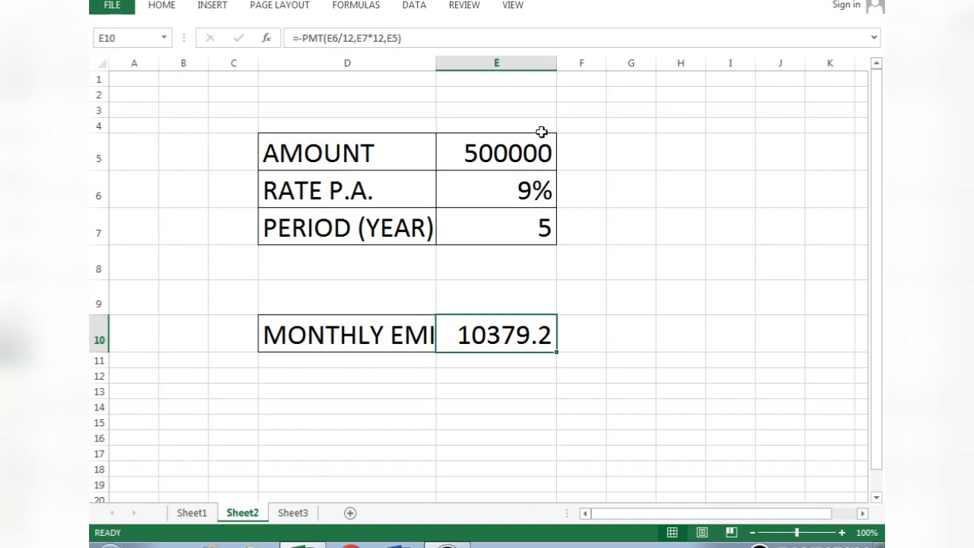
{"action": "left_click", "coordinate": [493, 282]}
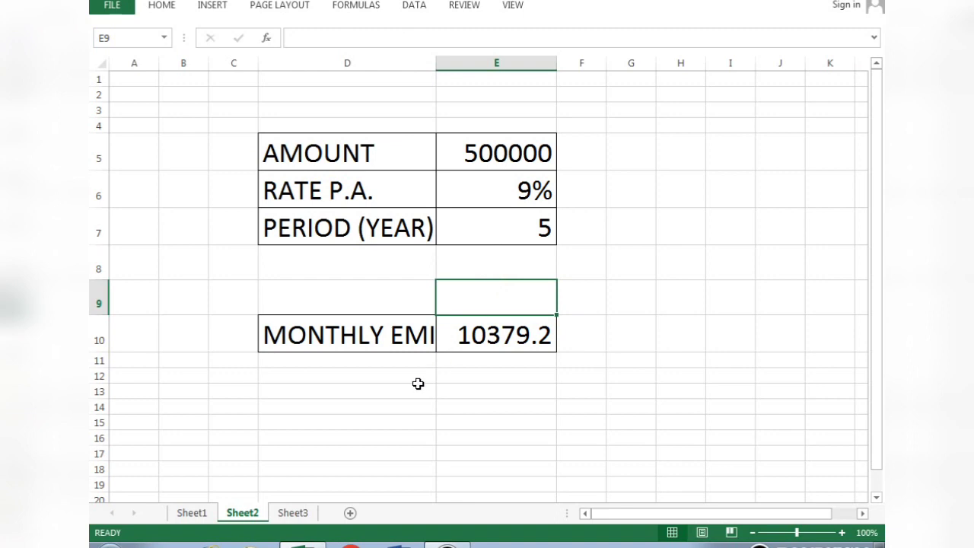
- Open Sheet3 with the car loan data and widen column E
{"action": "left_click", "coordinate": [293, 513]}
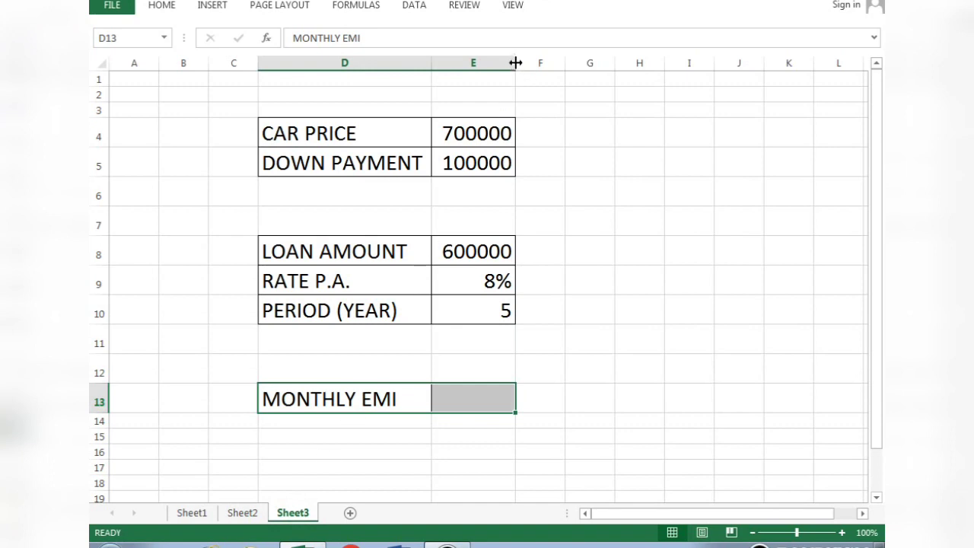
{"action": "left_click_drag", "start_coordinate": [516, 62], "coordinate": [550, 65]}
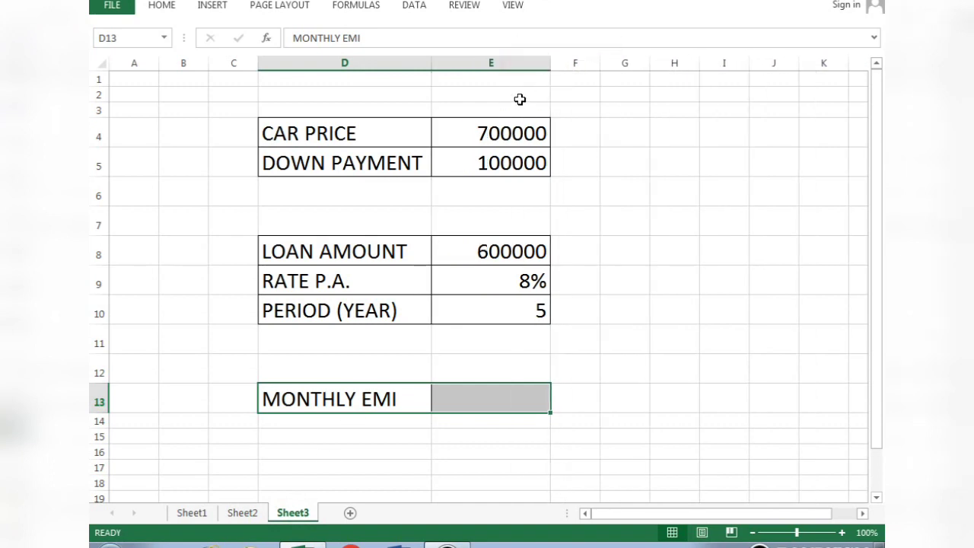
- Start a PMT formula in the Monthly EMI cell E13 with E9/12 as the rate argument
{"action": "left_click", "coordinate": [470, 134]}
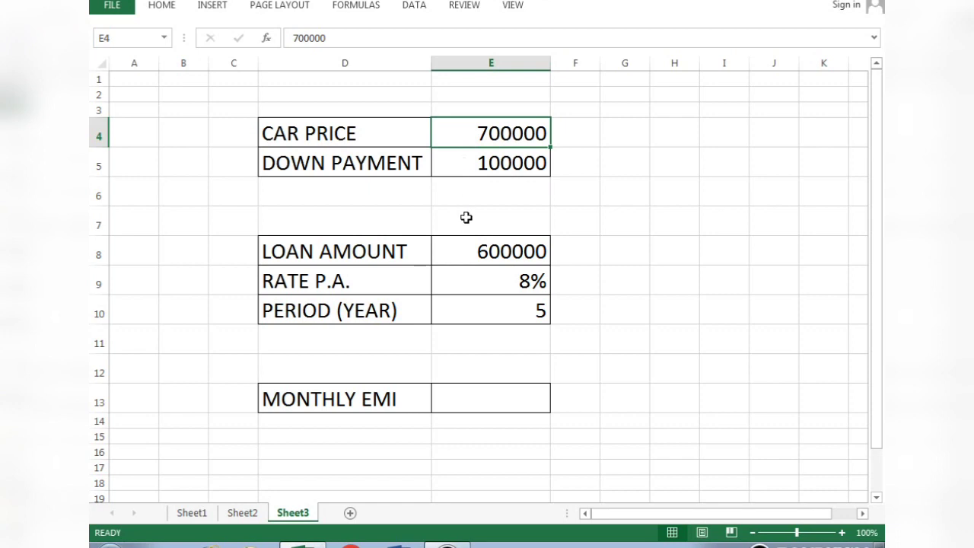
{"action": "left_click", "coordinate": [481, 252]}
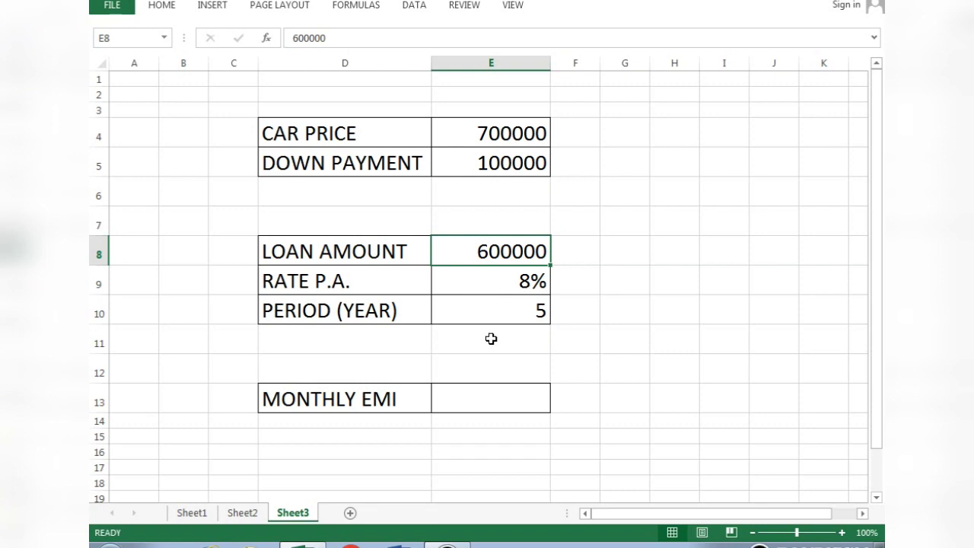
{"action": "left_click", "coordinate": [489, 388]}
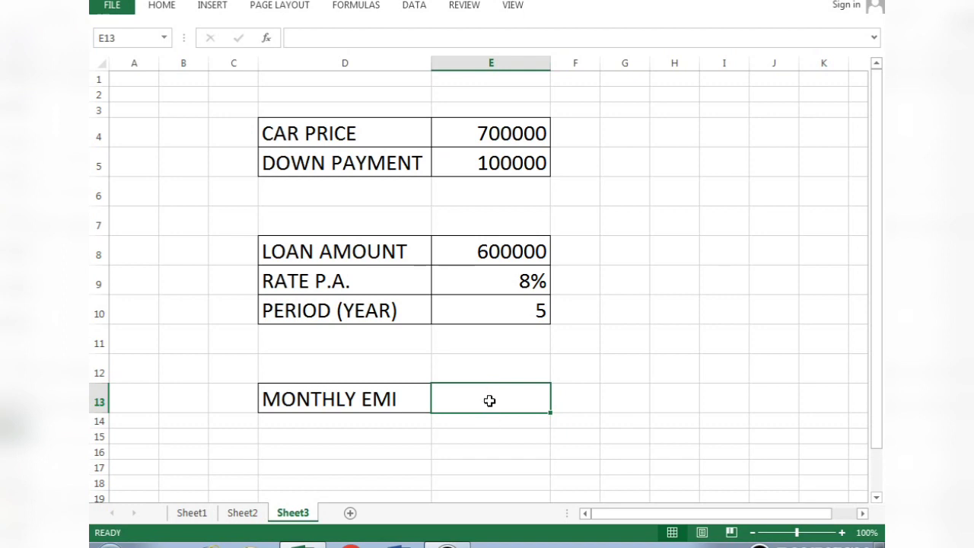
{"action": "type", "text": "="}
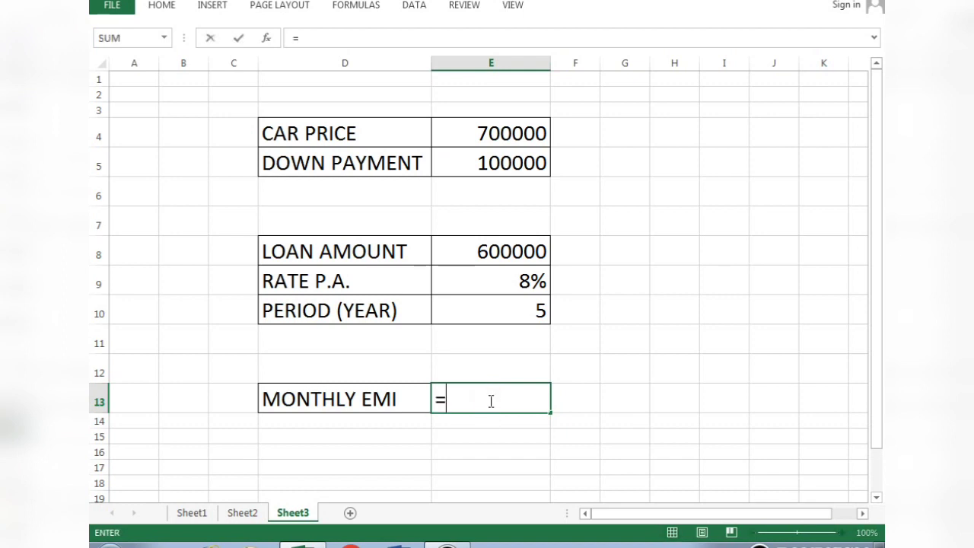
{"action": "type", "text": "PMT"}
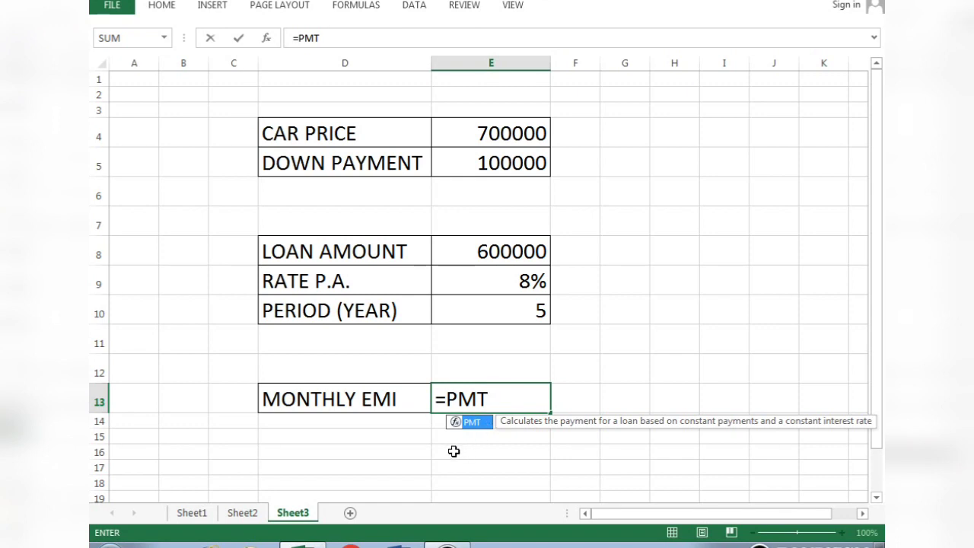
{"action": "type", "text": "("}
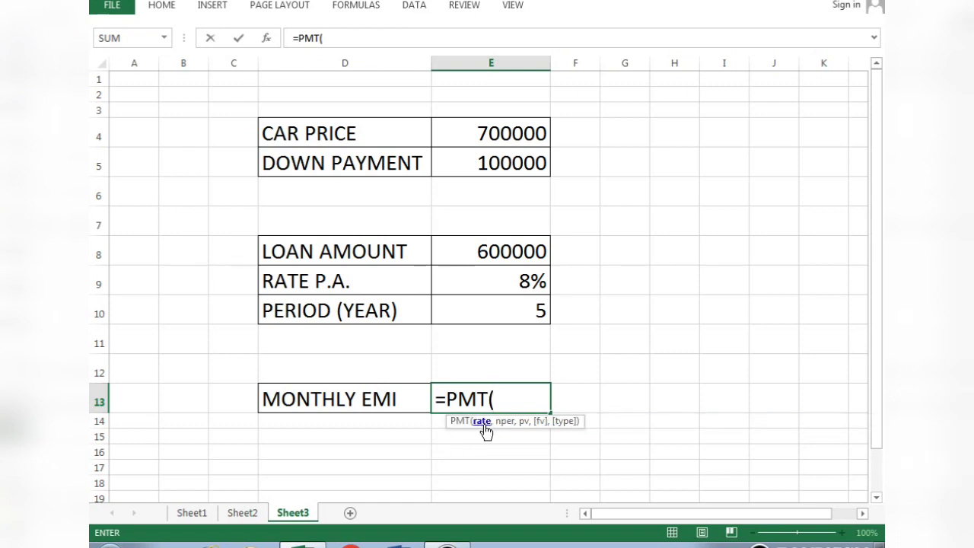
{"action": "left_click", "coordinate": [513, 283]}
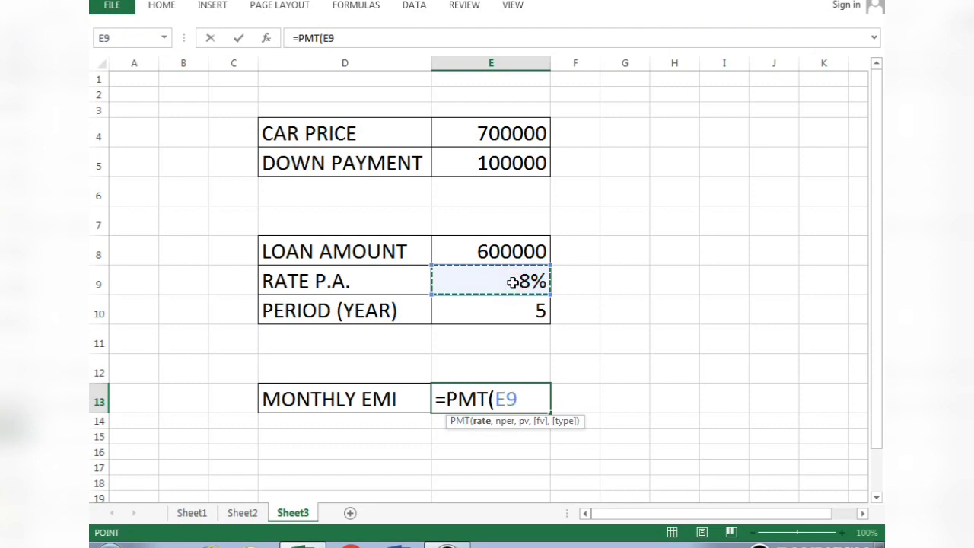
{"action": "type", "text": "/"}
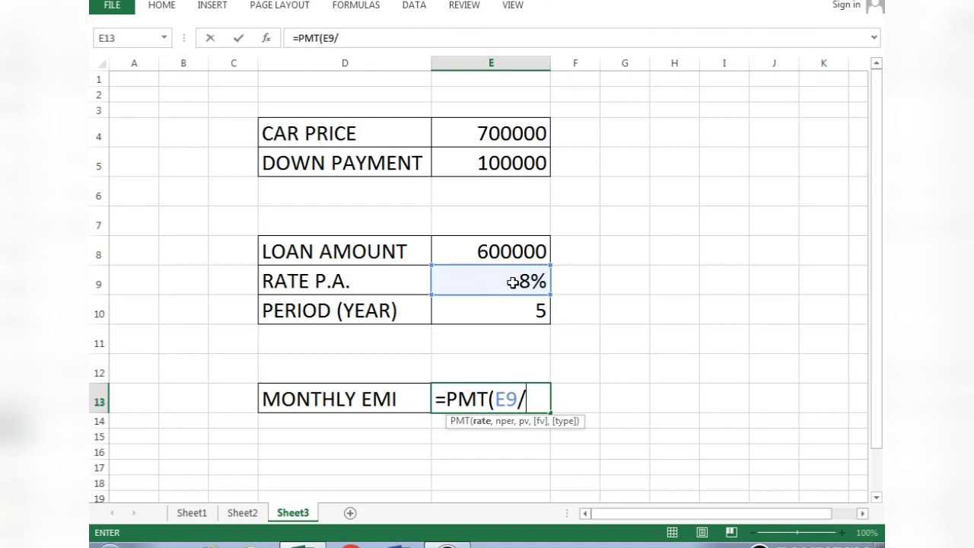
{"action": "type", "text": "12,"}
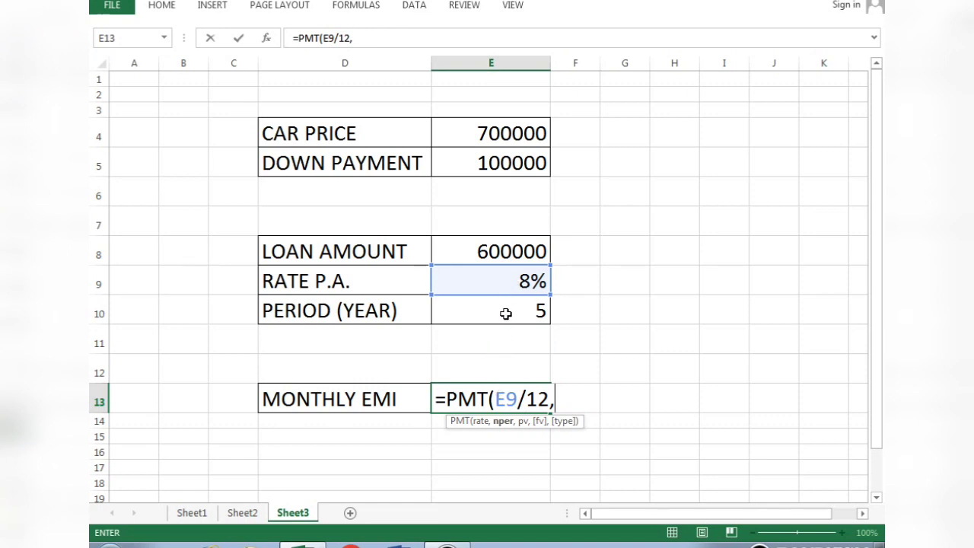
- Complete the PMT arguments in E13 with E10*12 as the number of periods and E8 as the loan amount
{"action": "left_click", "coordinate": [506, 313]}
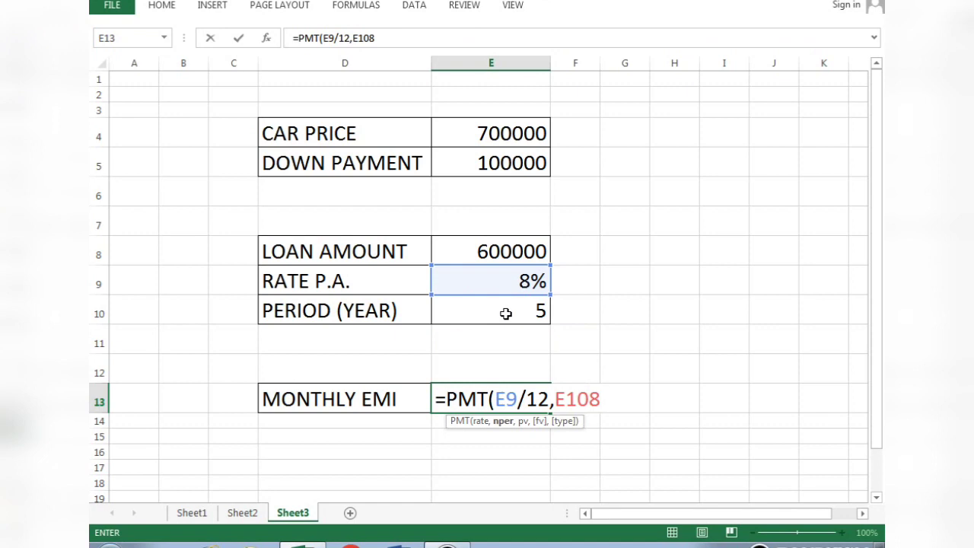
{"action": "key", "text": "BackSpace"}
{"action": "type", "text": "*"}
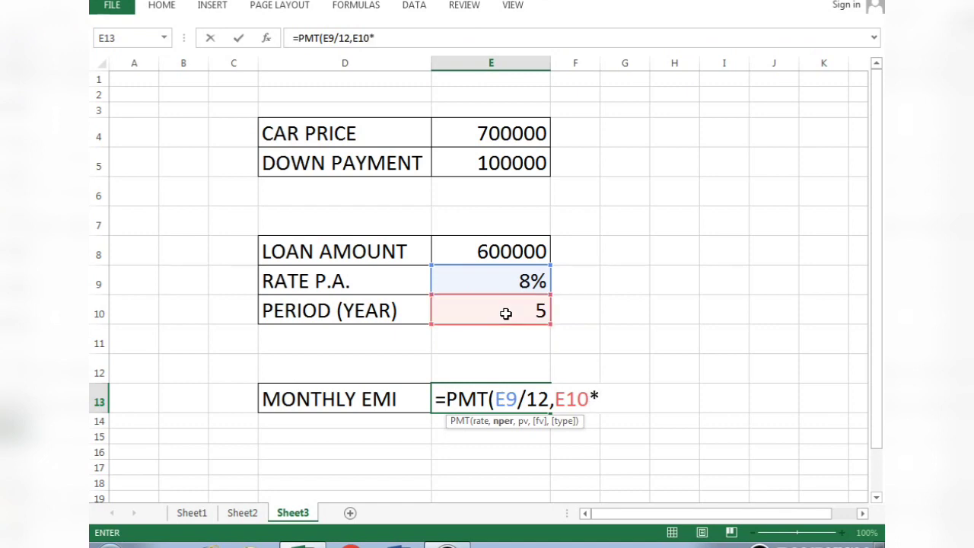
{"action": "type", "text": "12,"}
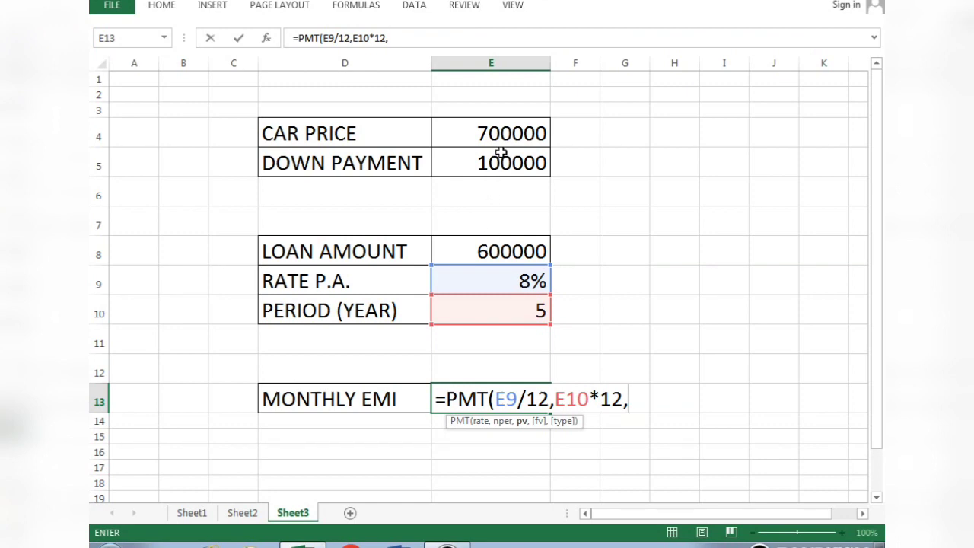
{"action": "left_click", "coordinate": [485, 253]}
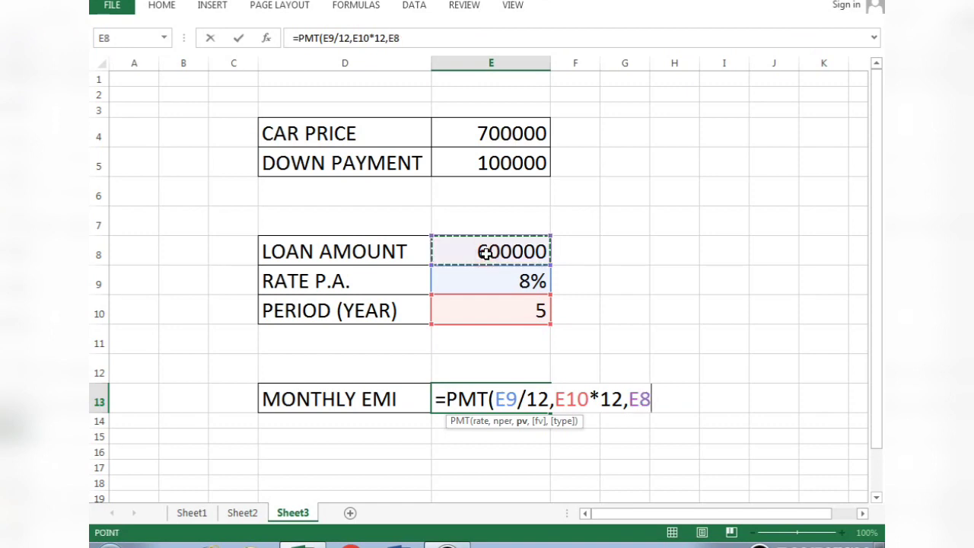
{"action": "type", "text": ")"}
- Add a minus sign before PMT in E13 and enter the formula as =-PMT(E9/12,E10*12,E8)
{"action": "left_click", "coordinate": [445, 401]}
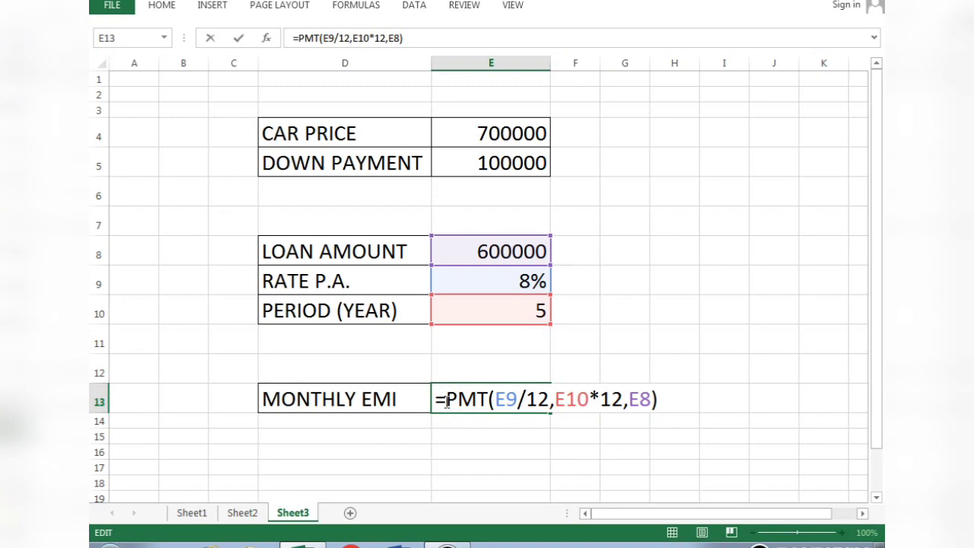
{"action": "type", "text": "-"}
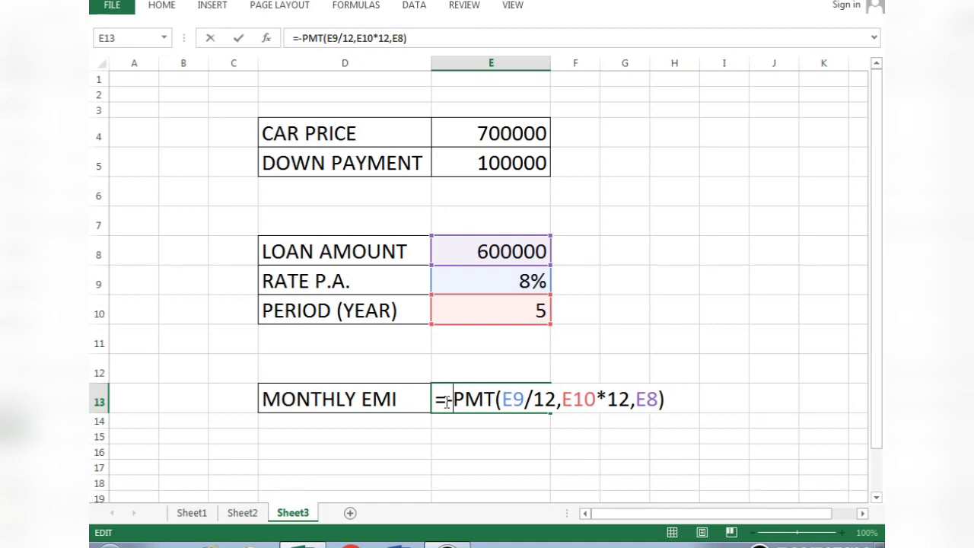
{"action": "key", "text": "Return"}
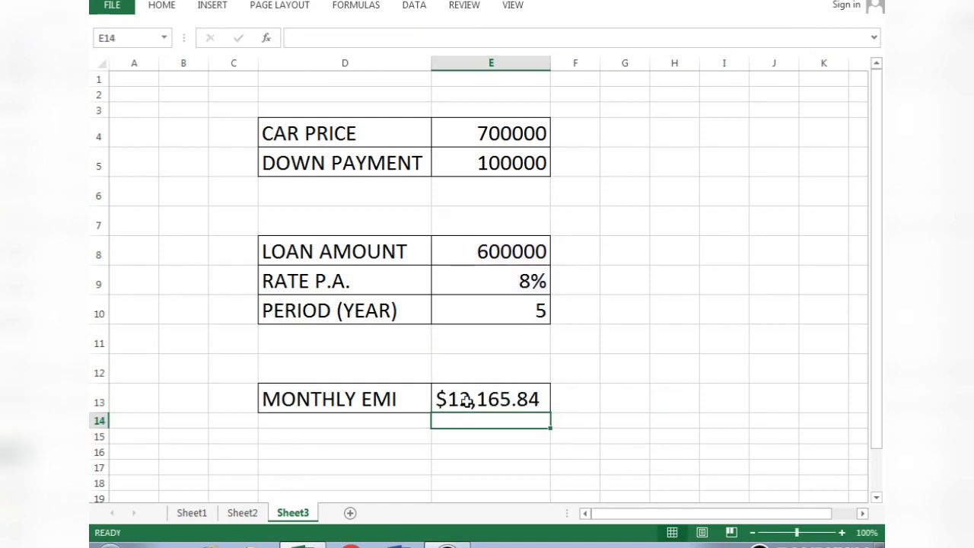
- Format the Monthly EMI cell E13 as General, display it as a whole number and widen column E
{"action": "left_click", "coordinate": [447, 399]}
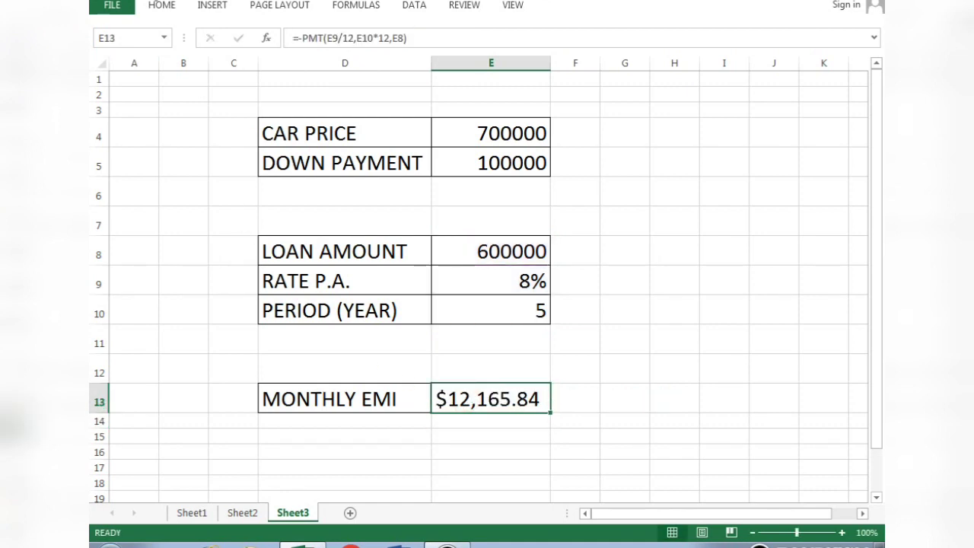
{"action": "left_click", "coordinate": [158, 8]}
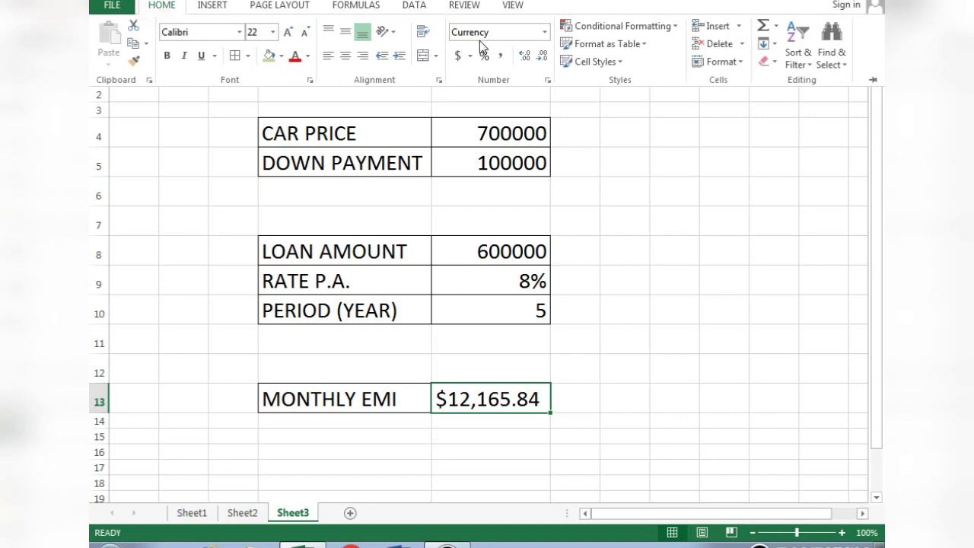
{"action": "left_click", "coordinate": [544, 31]}
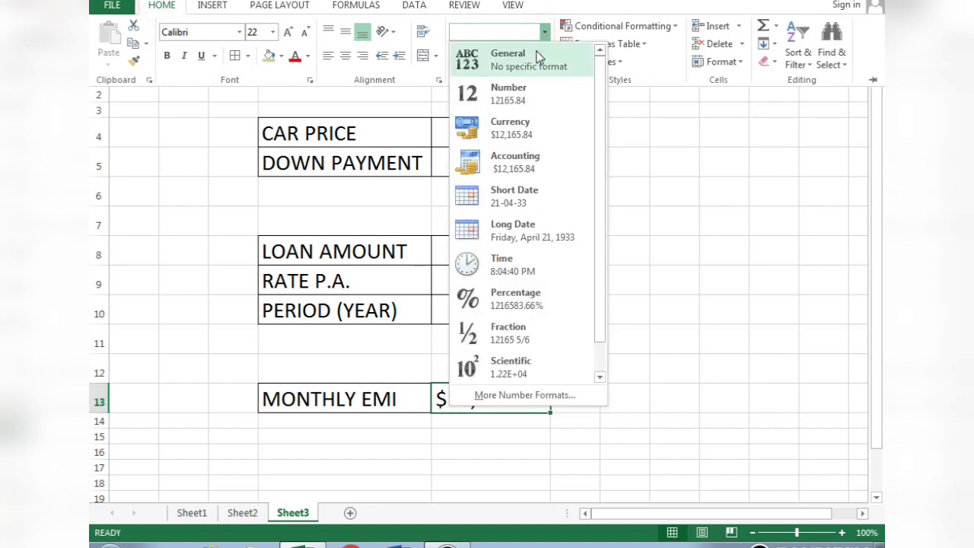
{"action": "left_click", "coordinate": [534, 56]}
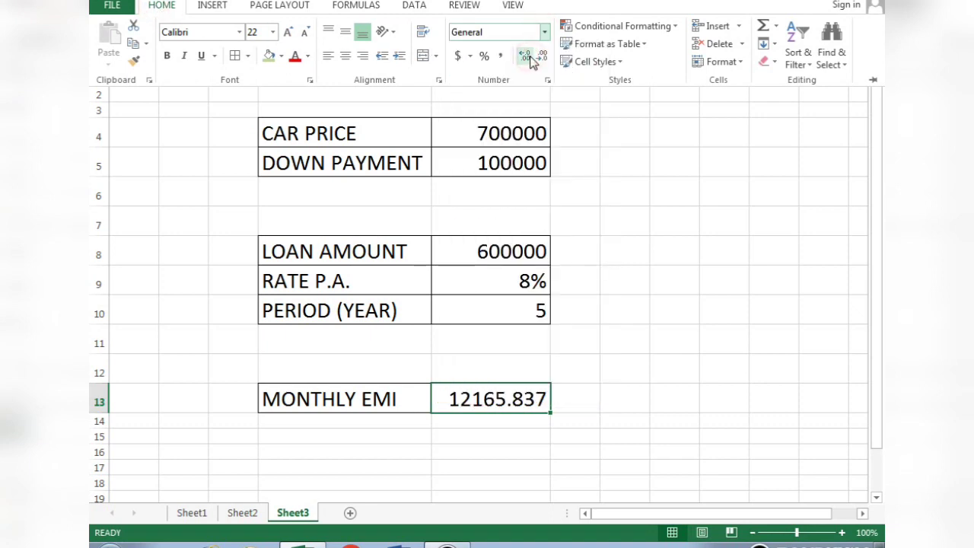
{"action": "left_click", "coordinate": [475, 405]}
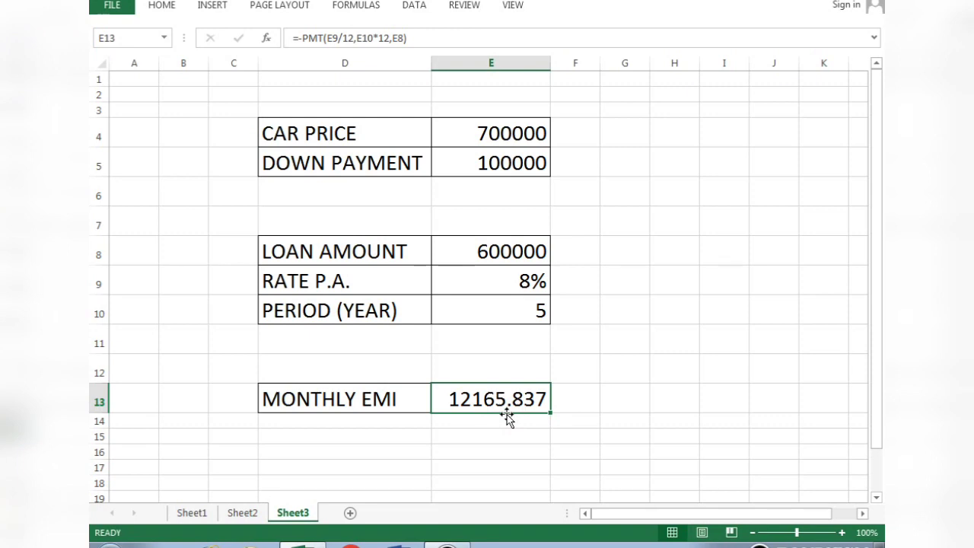
{"action": "left_click", "coordinate": [548, 346]}
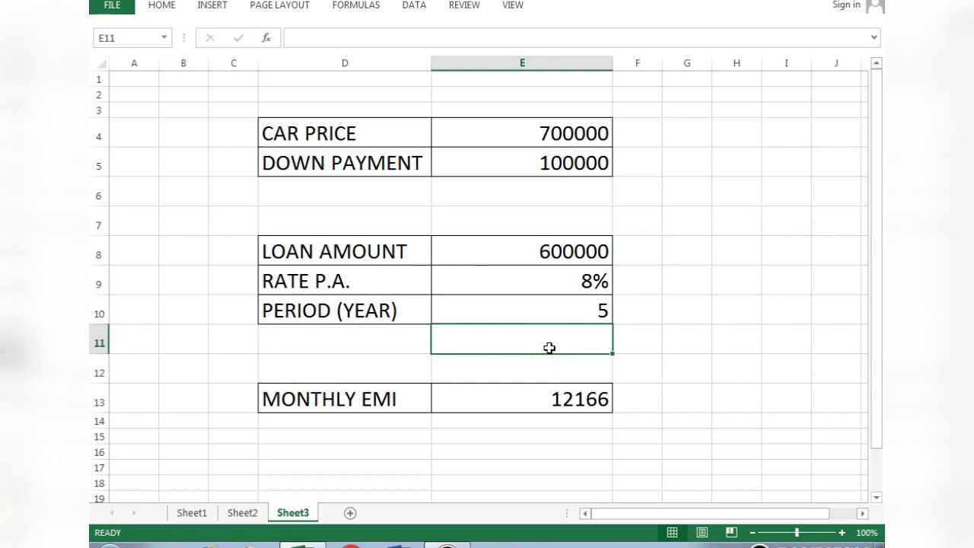
- Open the Goal Seek what-if analysis with the Monthly EMI cell E13 as the set cell
{"action": "left_click", "coordinate": [554, 388]}
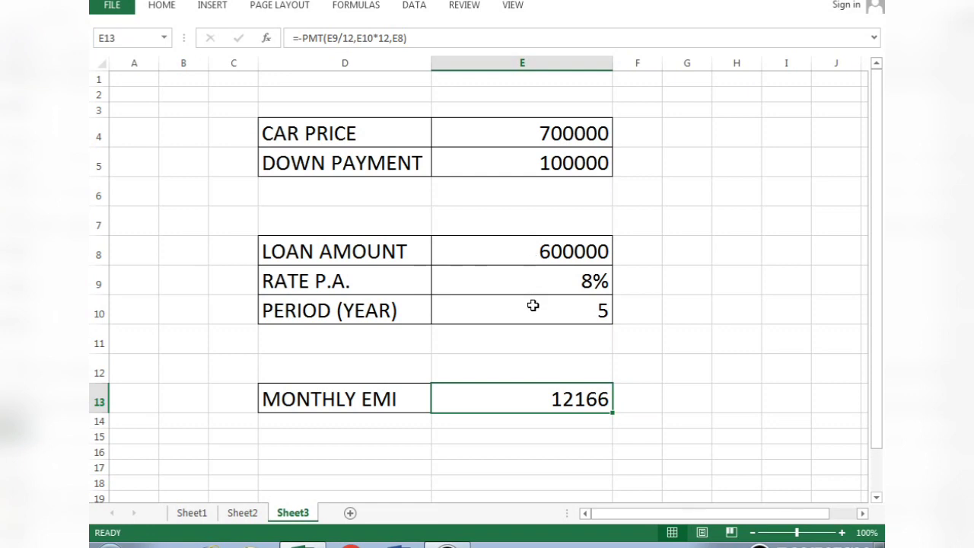
{"action": "left_click", "coordinate": [516, 394]}
{"action": "left_click", "coordinate": [521, 418]}
{"action": "left_click", "coordinate": [522, 397]}
{"action": "left_click", "coordinate": [411, 4]}
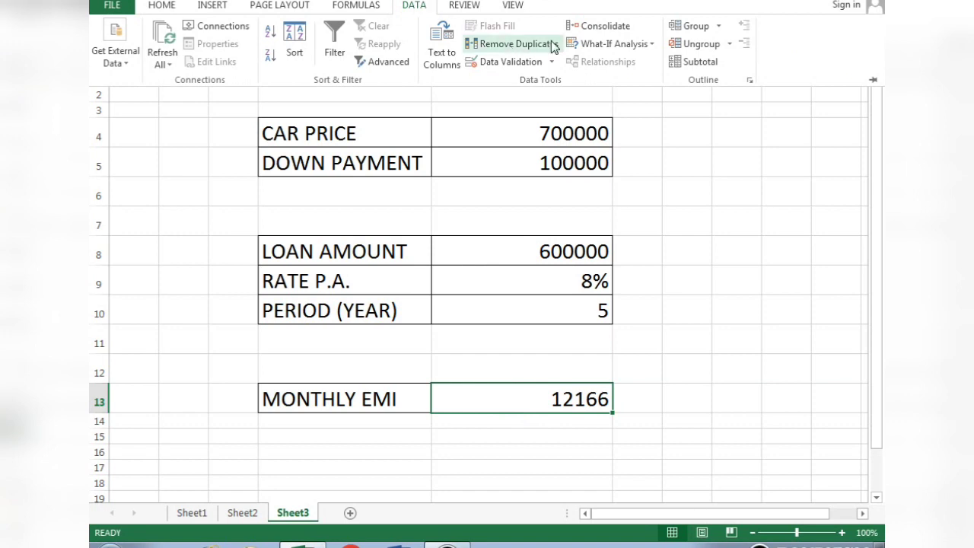
{"action": "left_click", "coordinate": [615, 45]}
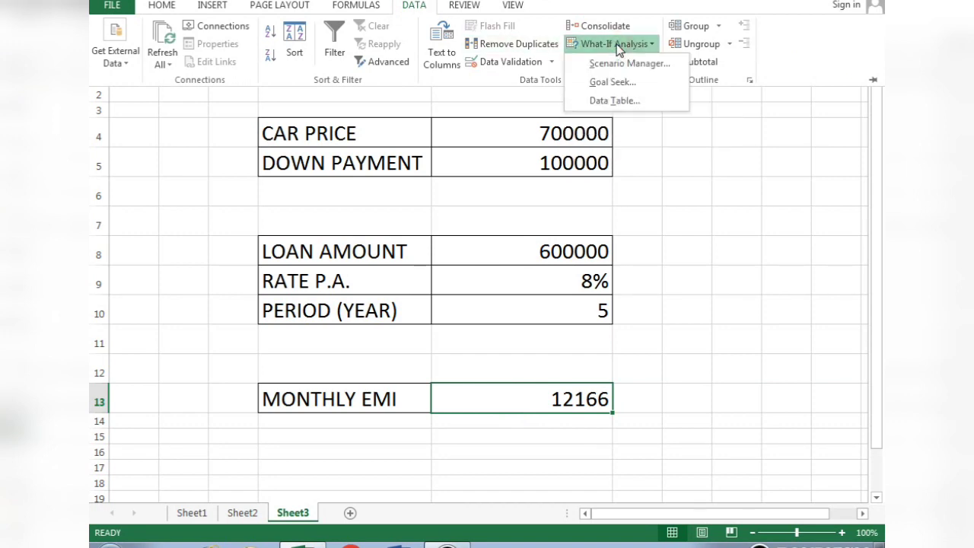
{"action": "left_click", "coordinate": [612, 81]}
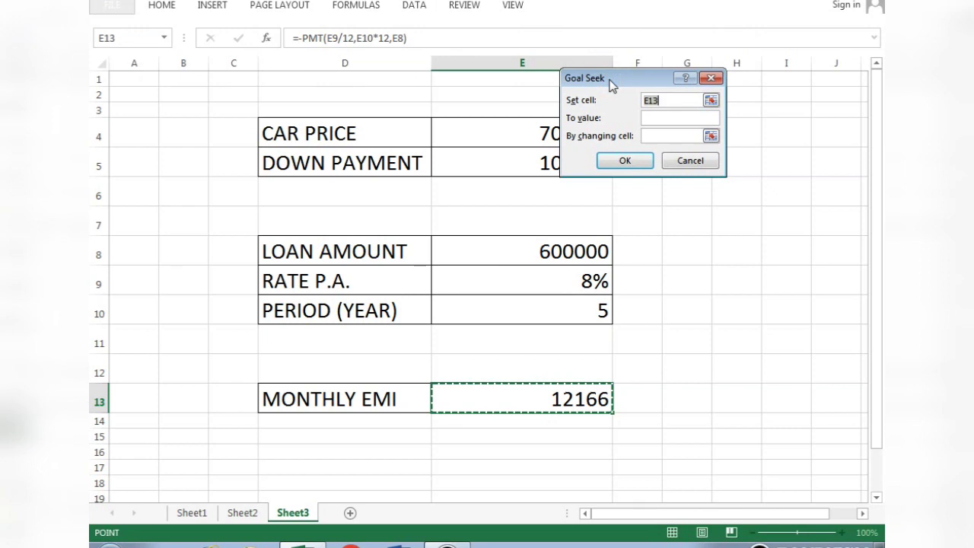
- Run Goal Seek on E13 with a target value of 9000 by changing the loan amount cell E8, and discard the solution
{"action": "left_click", "coordinate": [656, 116]}
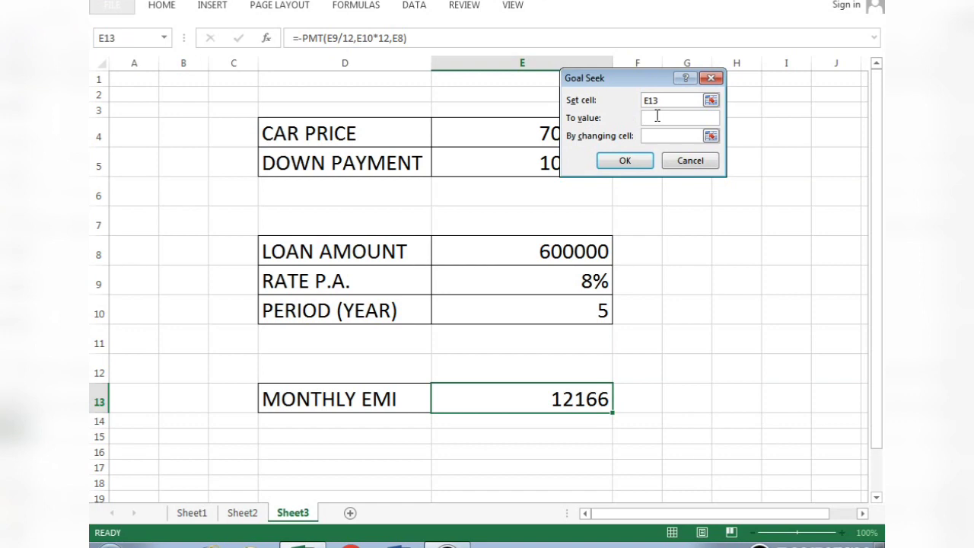
{"action": "type", "text": "9000"}
{"action": "left_click", "coordinate": [653, 137]}
{"action": "left_click", "coordinate": [711, 139]}
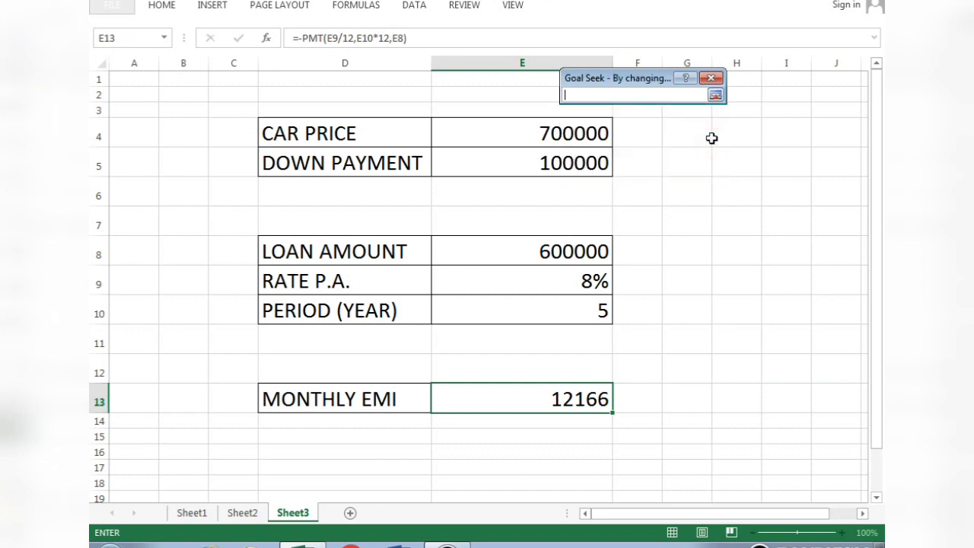
{"action": "left_click", "coordinate": [549, 251]}
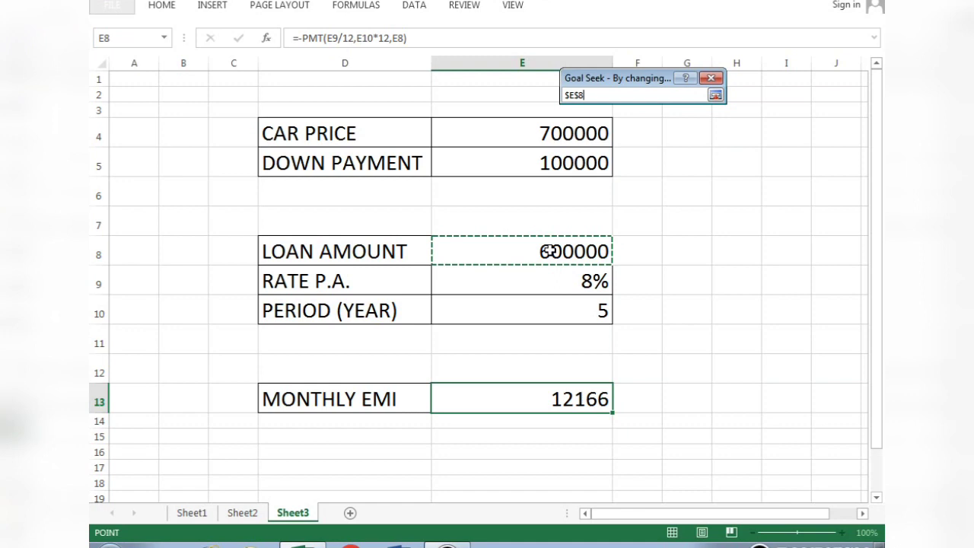
{"action": "key", "text": "Return"}
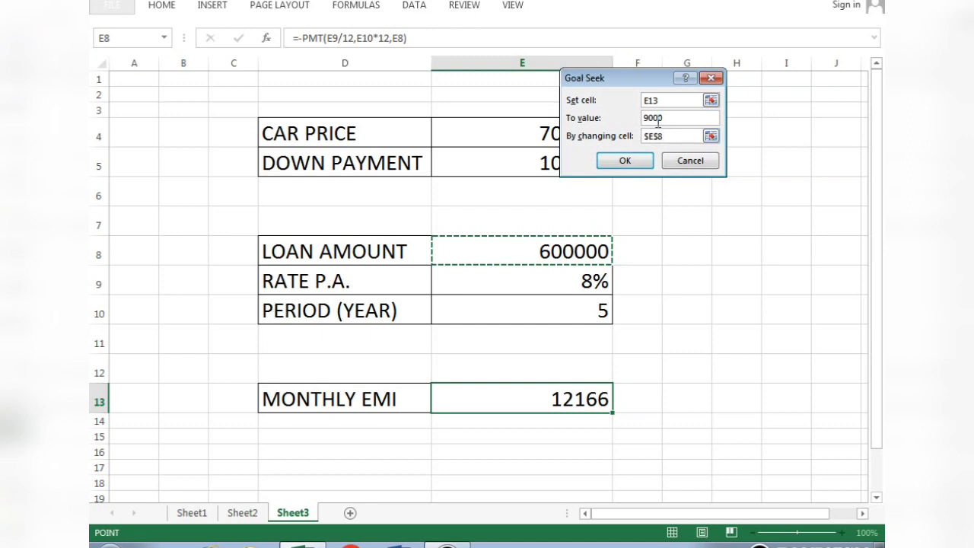
{"action": "left_click", "coordinate": [635, 163]}
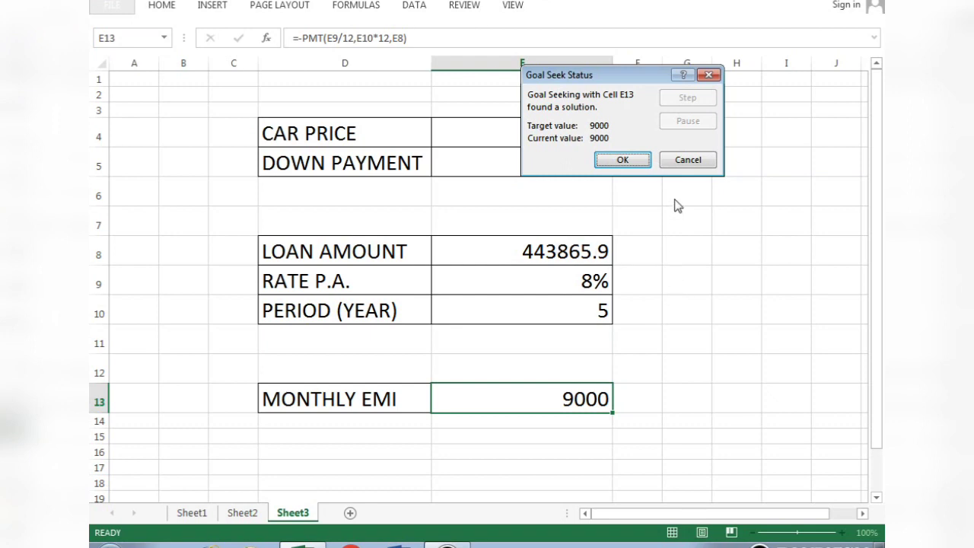
{"action": "left_click", "coordinate": [685, 159]}
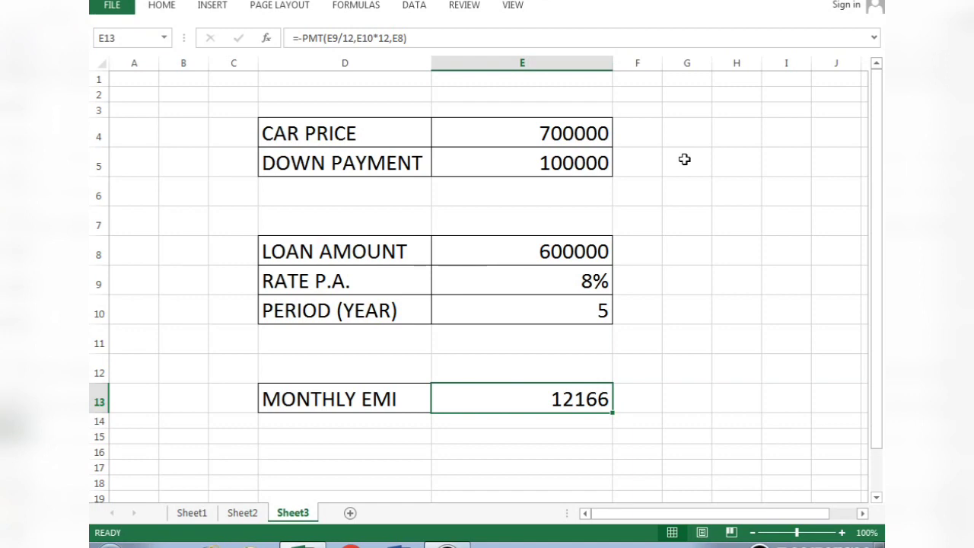
- Review the list of loan functions on Sheet1 and return to the Monthly EMI on Sheet3
{"action": "left_click", "coordinate": [192, 514]}
{"action": "left_click", "coordinate": [417, 297]}
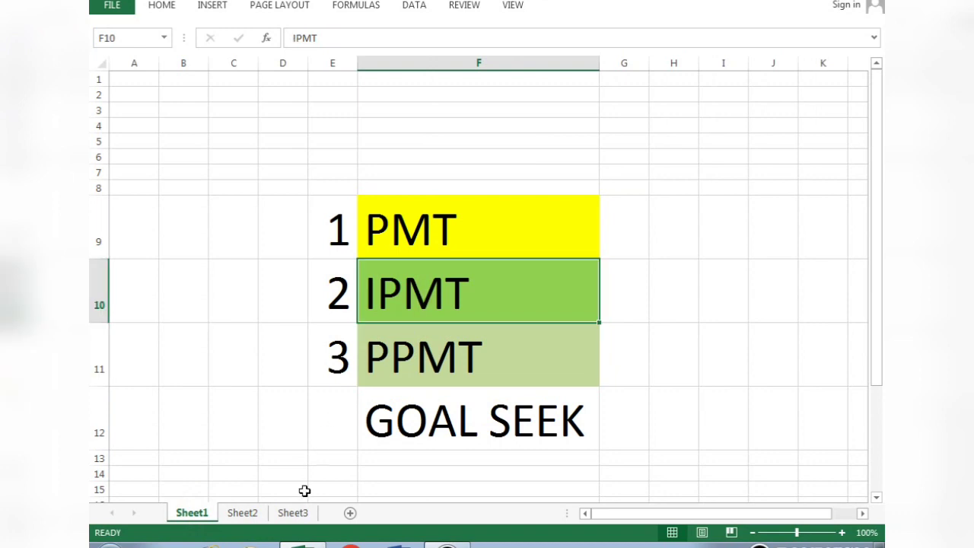
{"action": "left_click", "coordinate": [295, 514]}
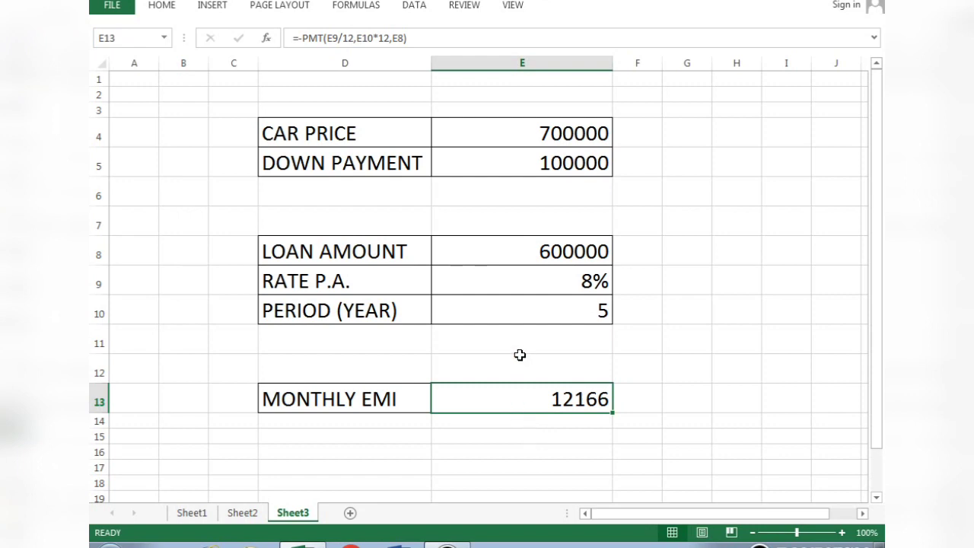
{"action": "left_click", "coordinate": [517, 402]}
{"action": "left_click", "coordinate": [506, 421]}
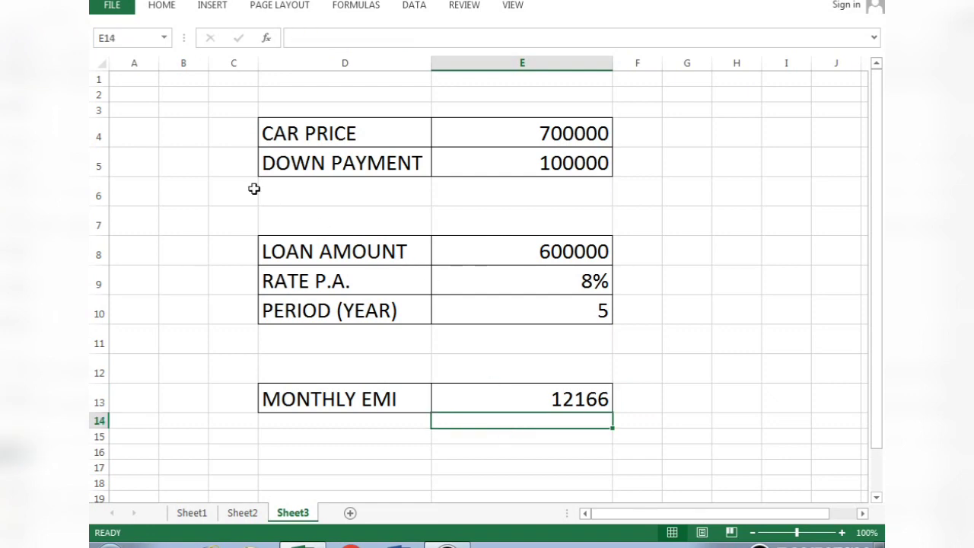
- Set the font size of cell E14, below the Monthly EMI value, to 26
{"action": "left_click", "coordinate": [168, 7]}
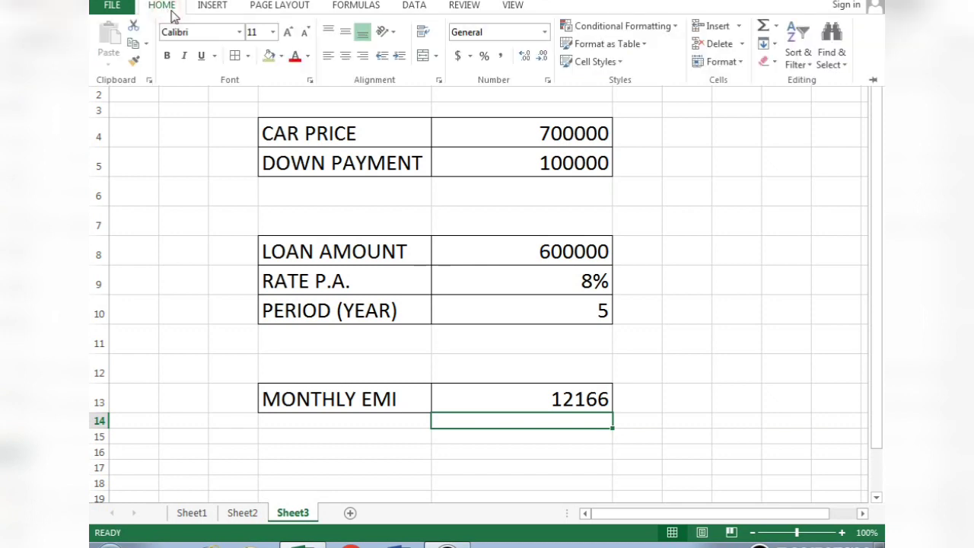
{"action": "left_click", "coordinate": [272, 32]}
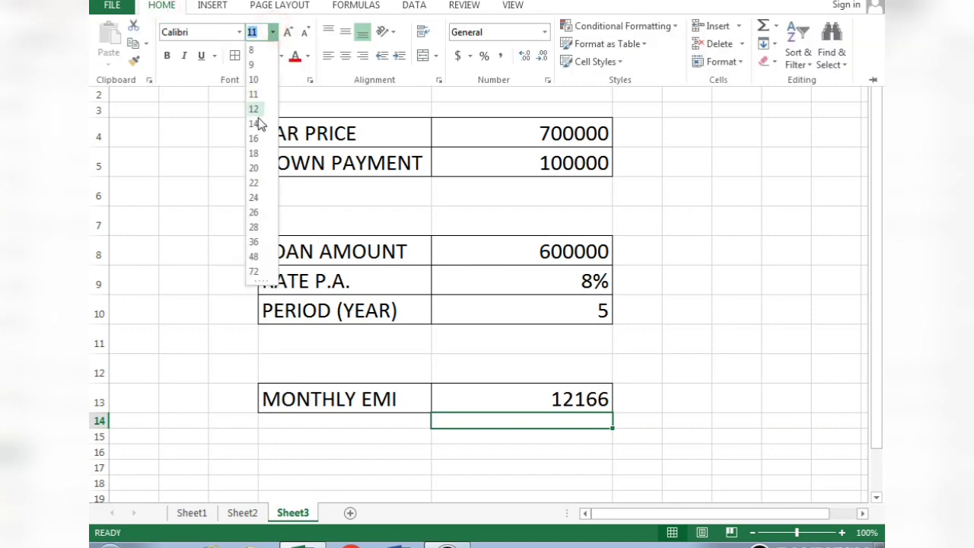
{"action": "left_click", "coordinate": [255, 227]}
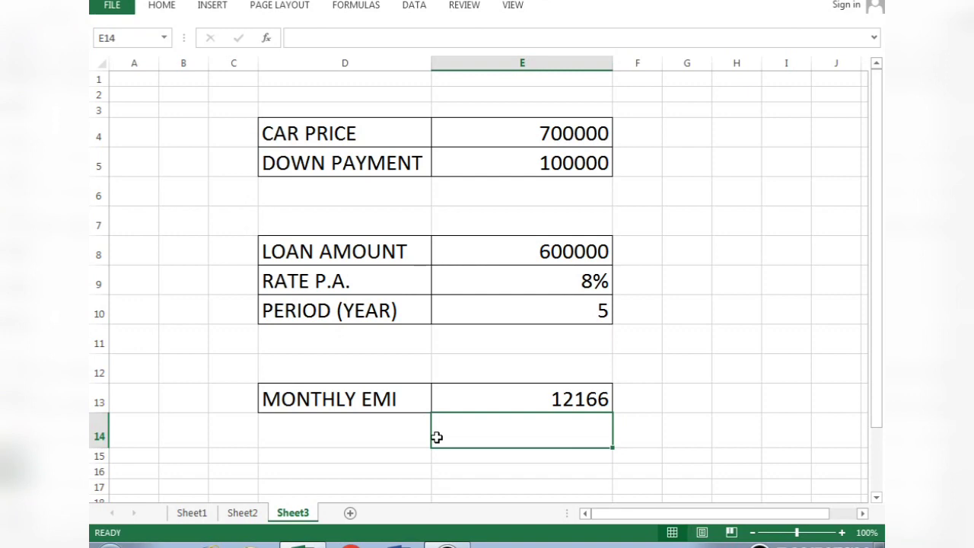
- Calculate the first month's interest in E14 with the formula =IPMT(E9/12,1,E10*12,E8)
{"action": "type", "text": "=IP"}
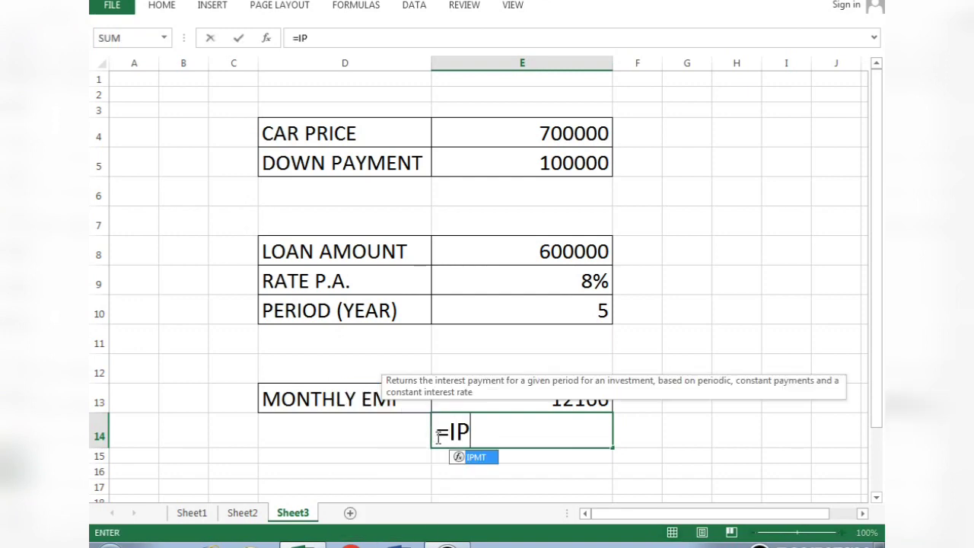
{"action": "key", "text": "Tab"}
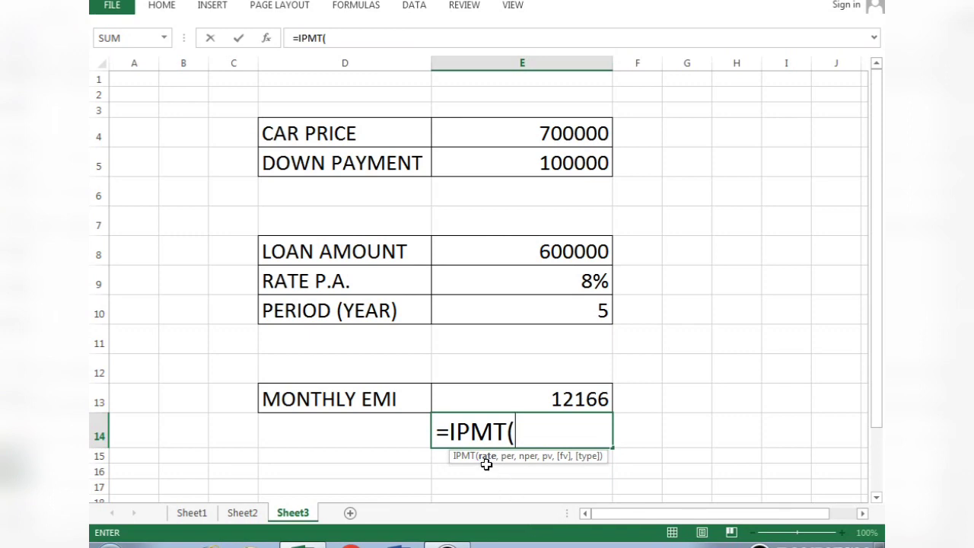
{"action": "left_click", "coordinate": [564, 283]}
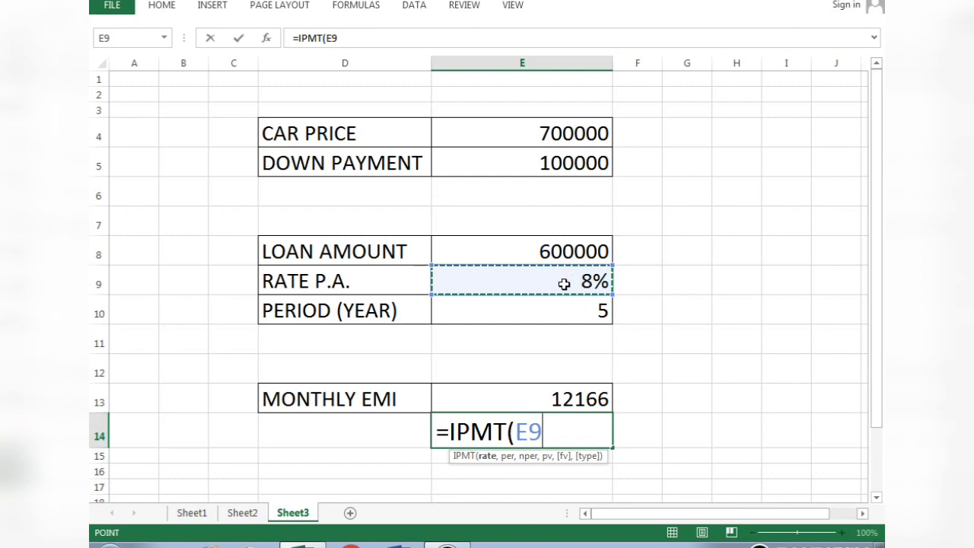
{"action": "type", "text": "/"}
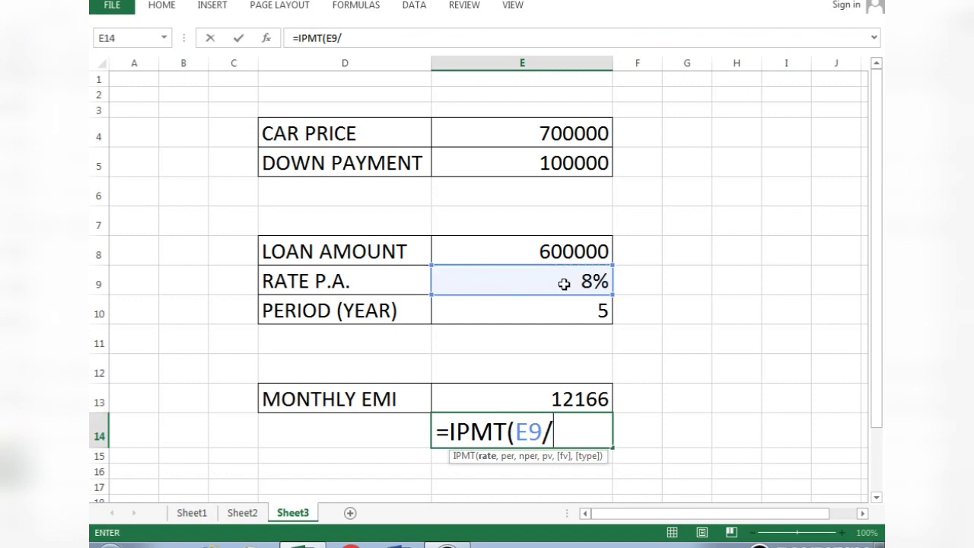
{"action": "type", "text": "12,"}
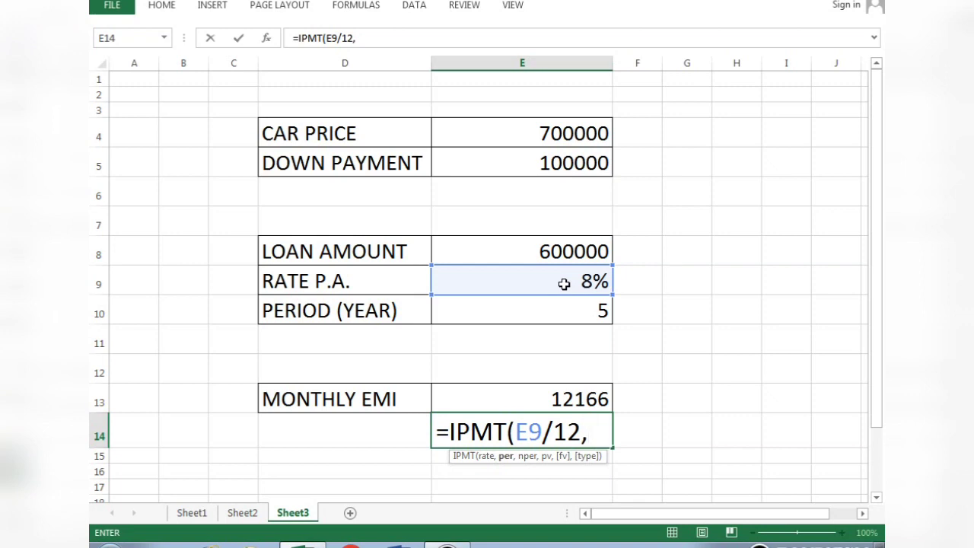
{"action": "type", "text": "1,"}
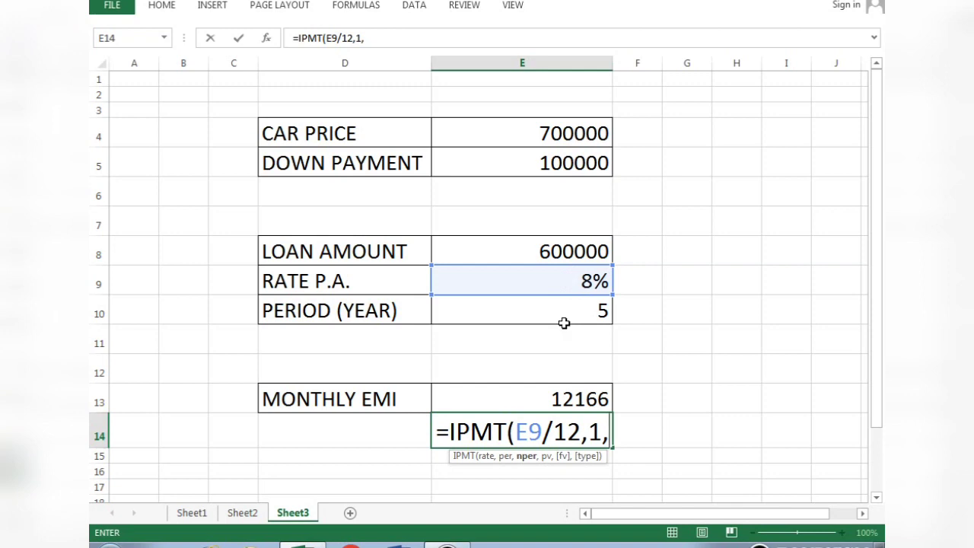
{"action": "left_click", "coordinate": [564, 309]}
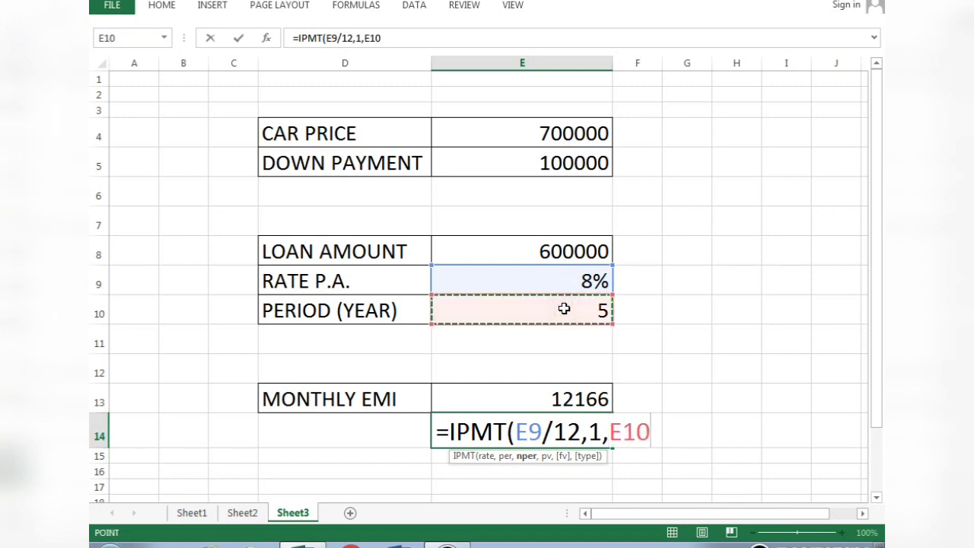
{"action": "type", "text": "*12"}
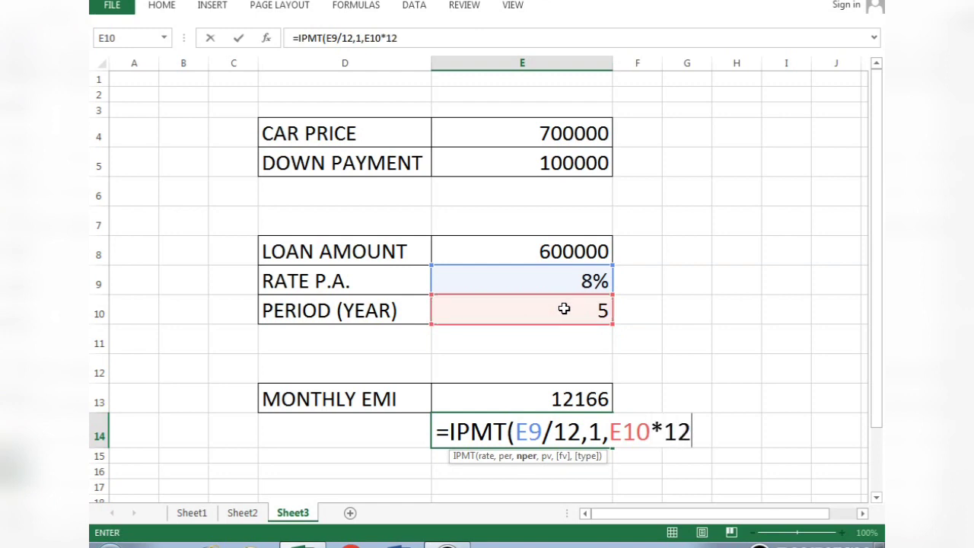
{"action": "type", "text": ","}
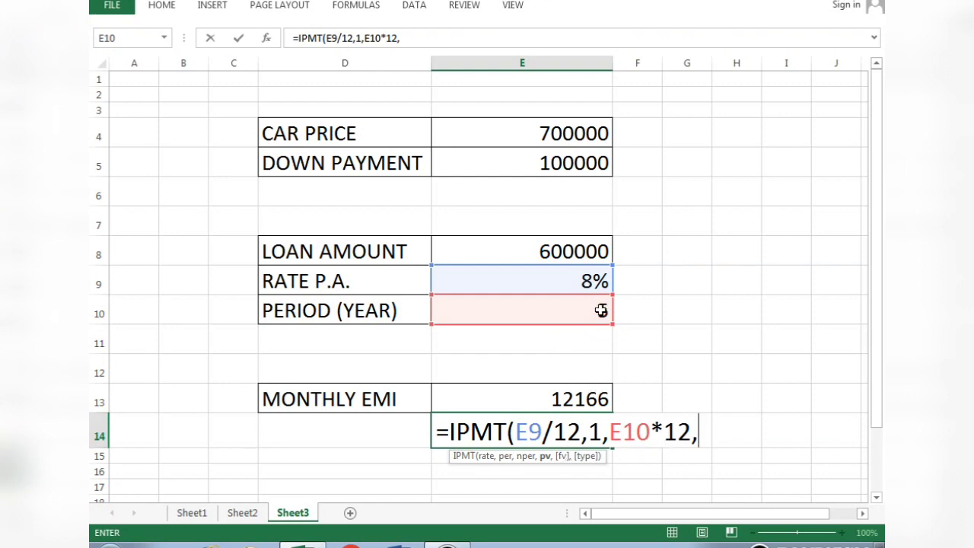
{"action": "left_click", "coordinate": [563, 248]}
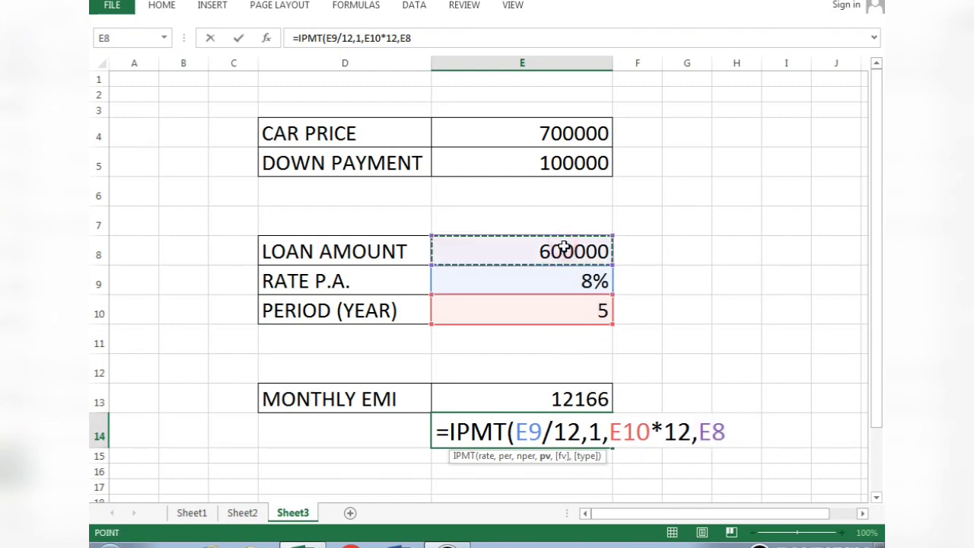
{"action": "type", "text": ")"}
{"action": "key", "text": "Return"}
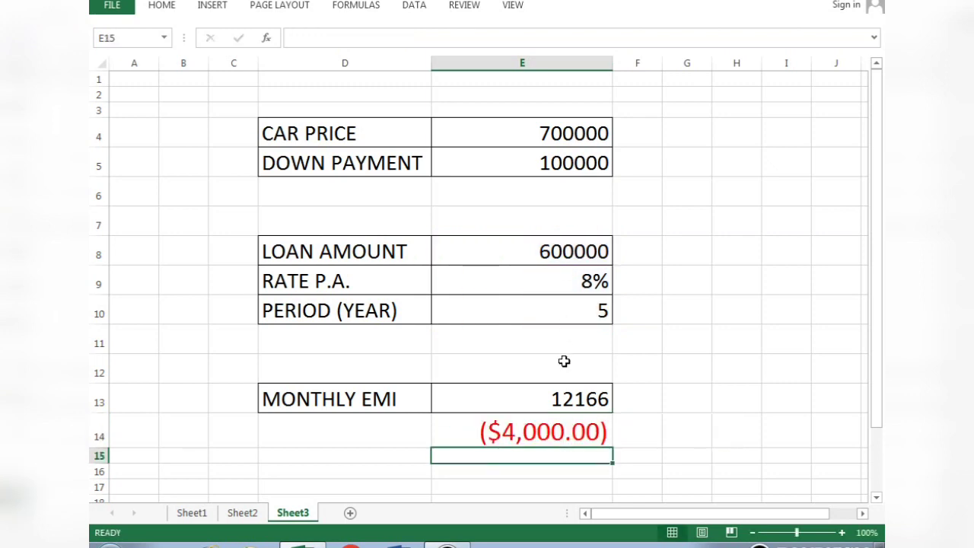
- Apply the General number format to the interest payment in cell E14
{"action": "left_click", "coordinate": [534, 435]}
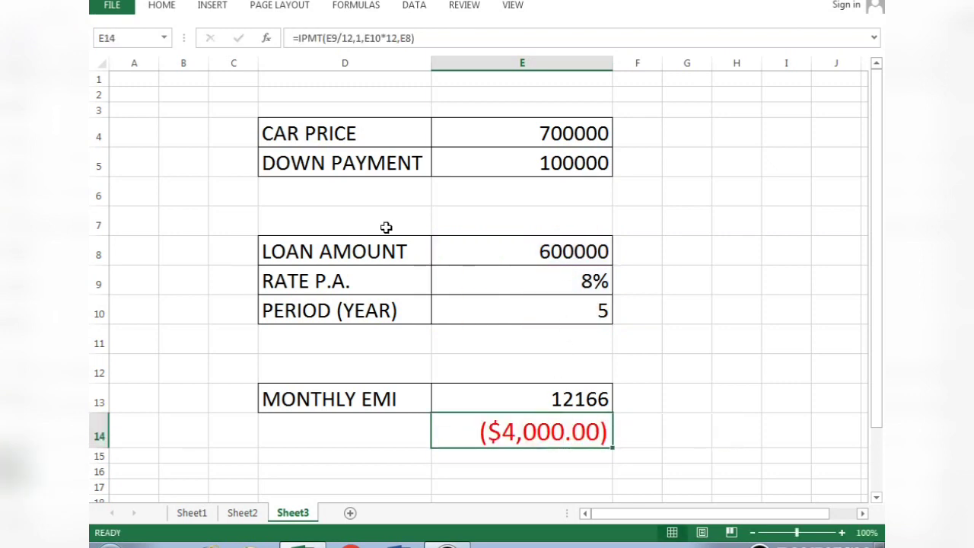
{"action": "left_click", "coordinate": [167, 6]}
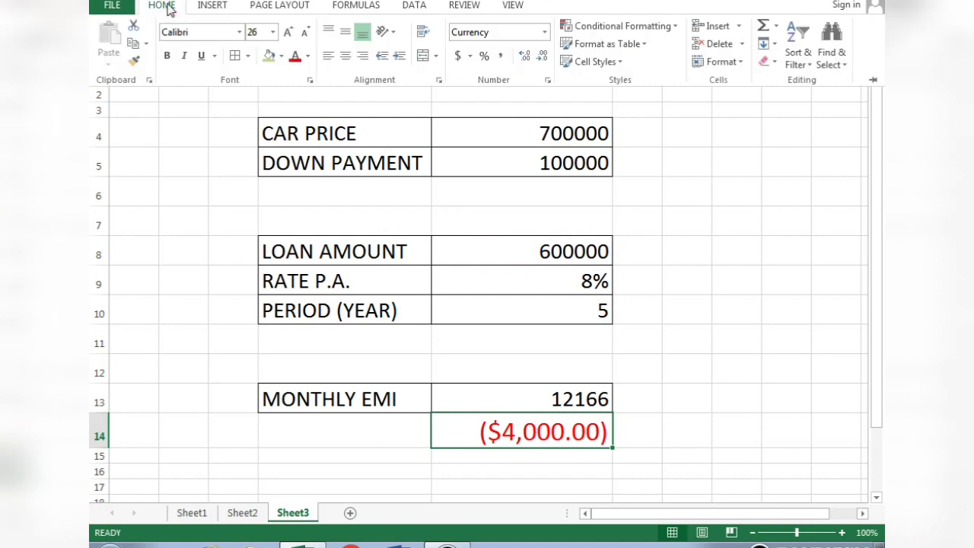
{"action": "left_click", "coordinate": [545, 32]}
{"action": "left_click", "coordinate": [521, 59]}
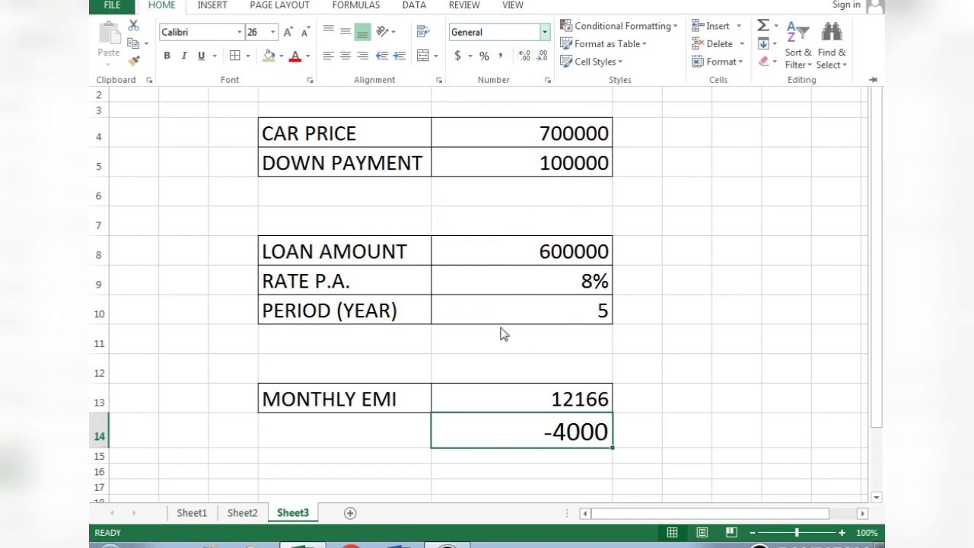
{"action": "left_click", "coordinate": [480, 456]}
- Negate the interest formula in E14 so it reads =-IPMT(E9/12,1,E10*12,E8)
{"action": "left_click", "coordinate": [502, 430]}
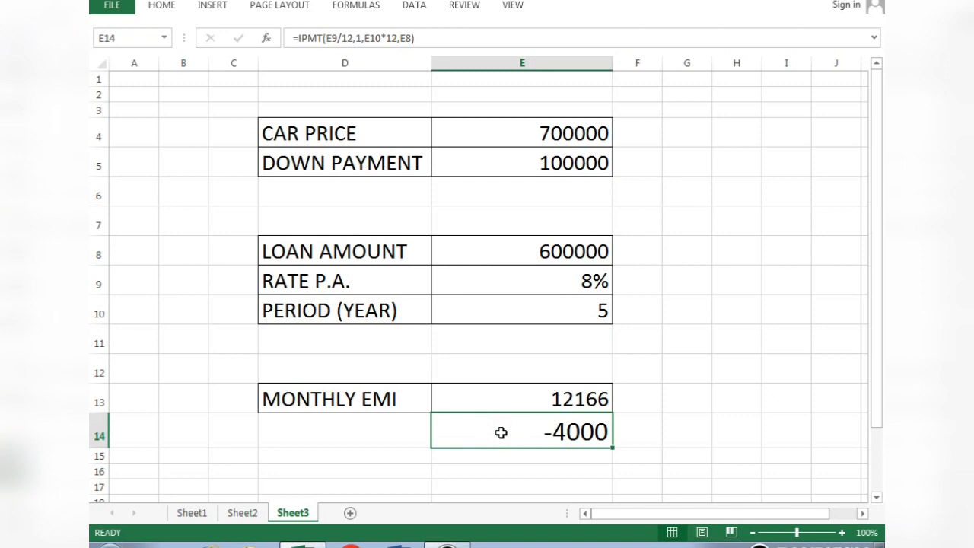
{"action": "double_click", "coordinate": [501, 432]}
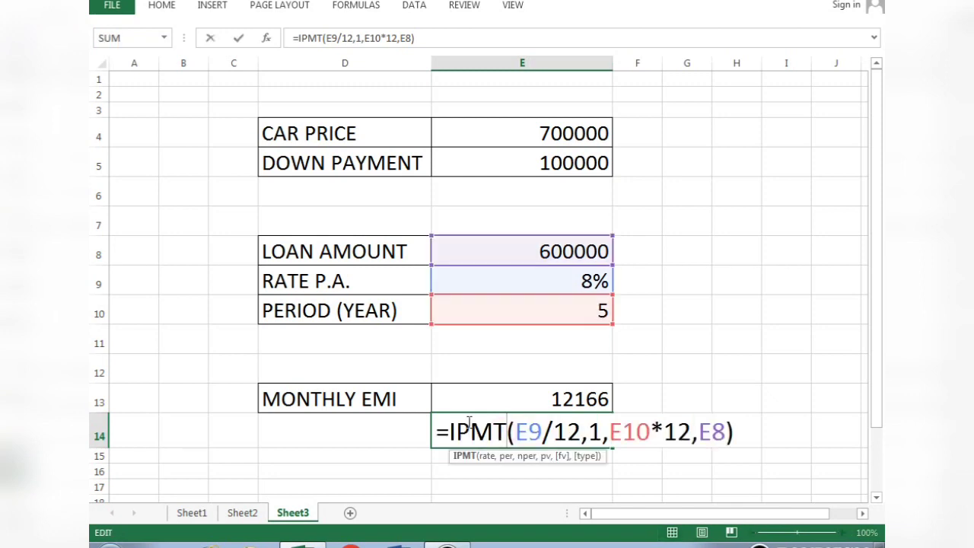
{"action": "left_click", "coordinate": [449, 431]}
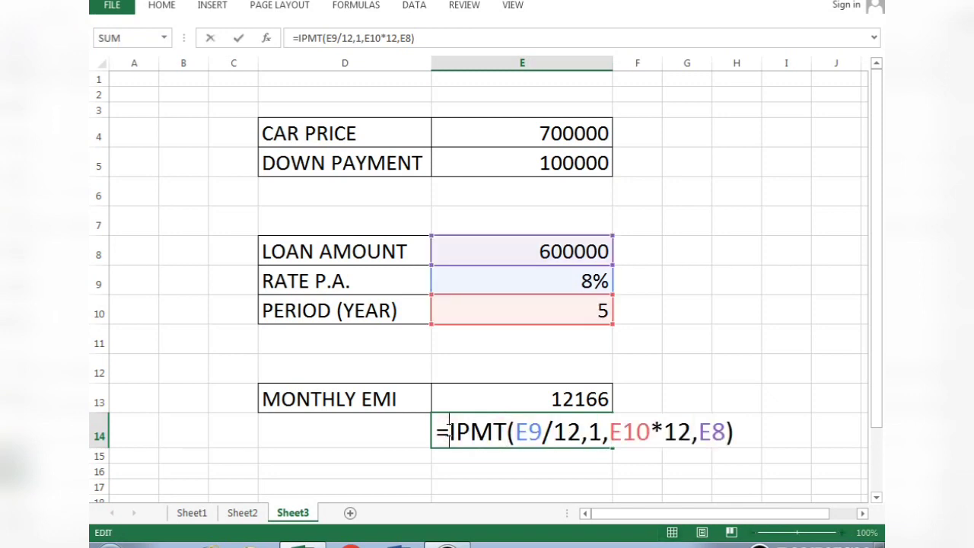
{"action": "type", "text": "-"}
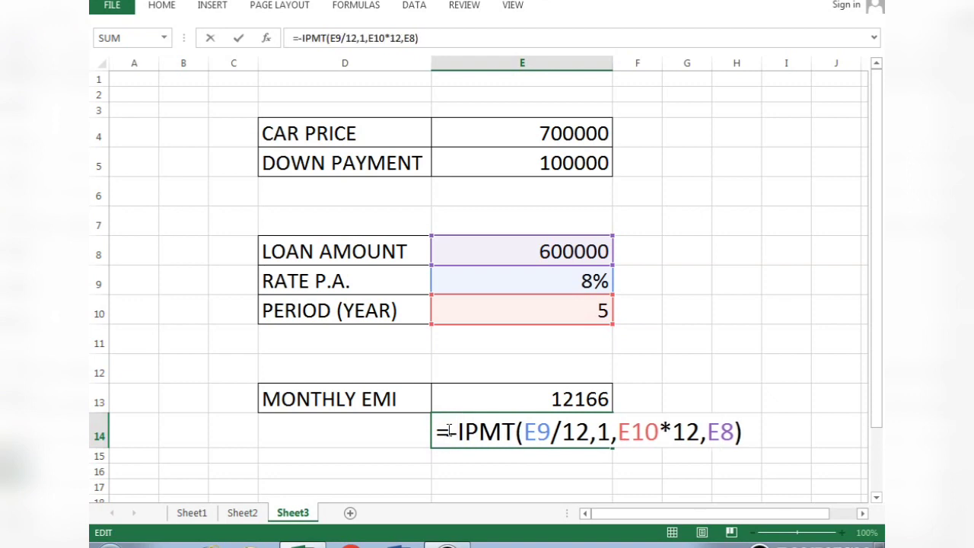
{"action": "key", "text": "Return"}
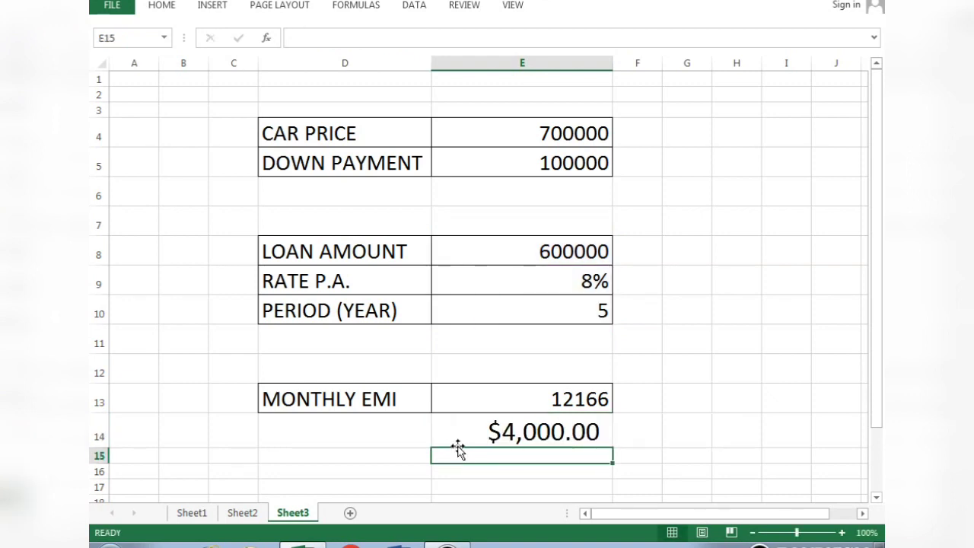
- Format the negated interest result in E14 as General
{"action": "left_click", "coordinate": [457, 437]}
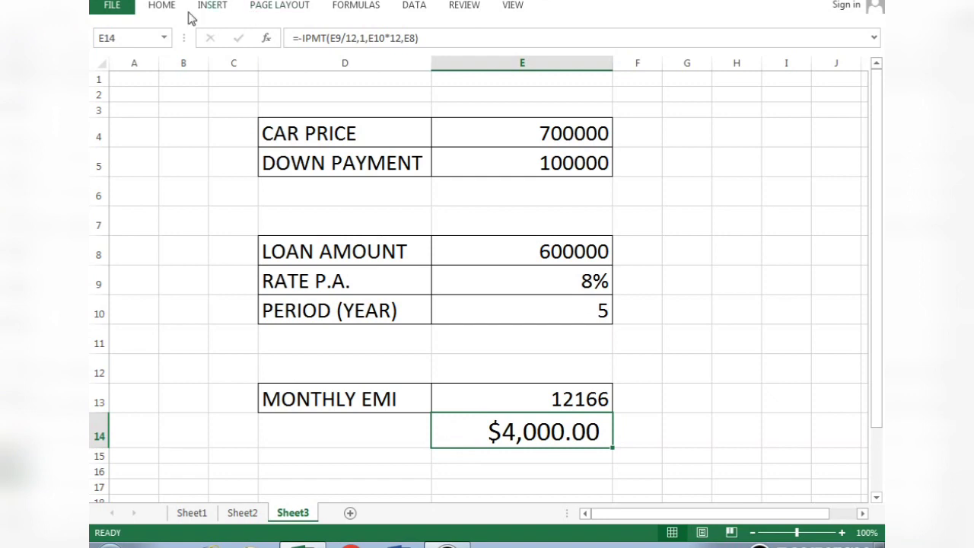
{"action": "left_click", "coordinate": [161, 6]}
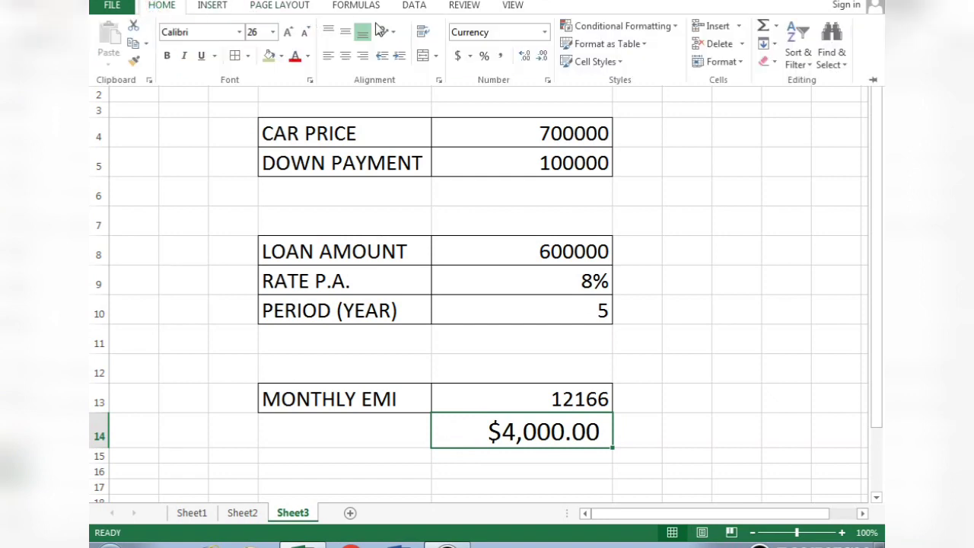
{"action": "left_click", "coordinate": [544, 32]}
{"action": "left_click", "coordinate": [539, 55]}
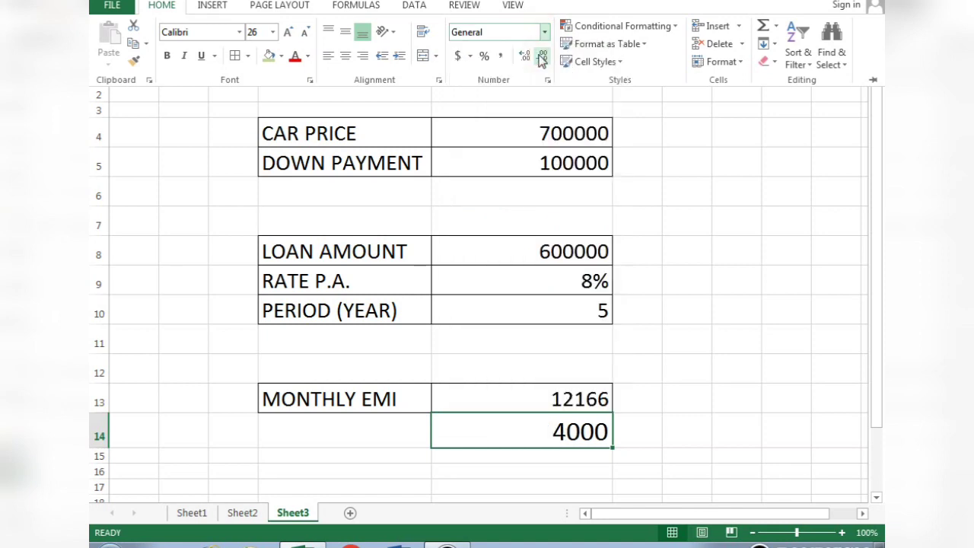
{"action": "left_click", "coordinate": [514, 419]}
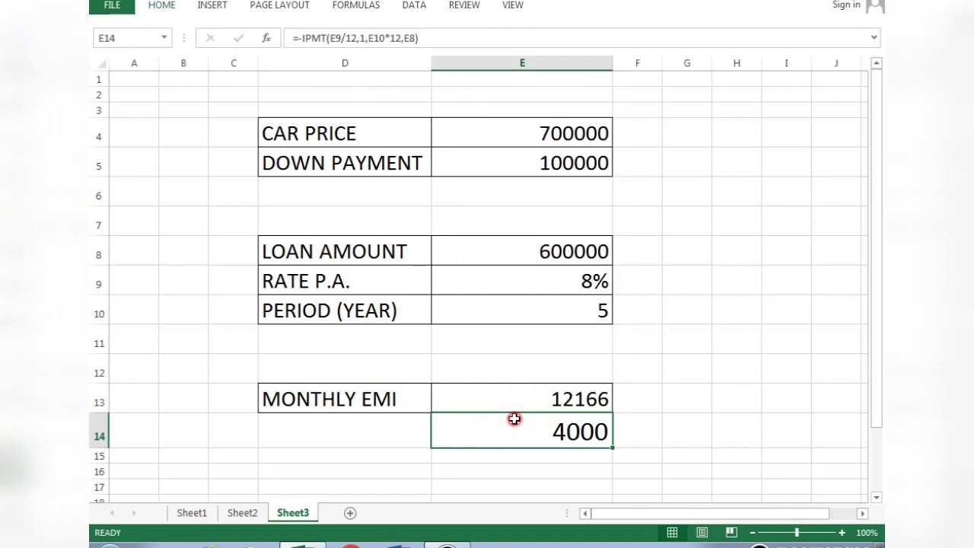
- Change the period argument of the IPMT formula in E14 to 2 for the second month's interest
{"action": "left_click", "coordinate": [522, 403]}
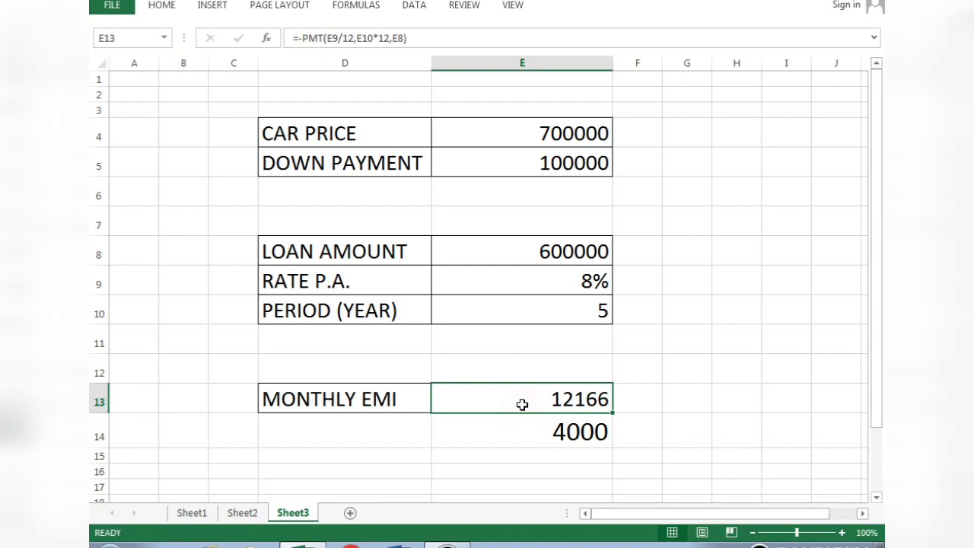
{"action": "left_click", "coordinate": [521, 431]}
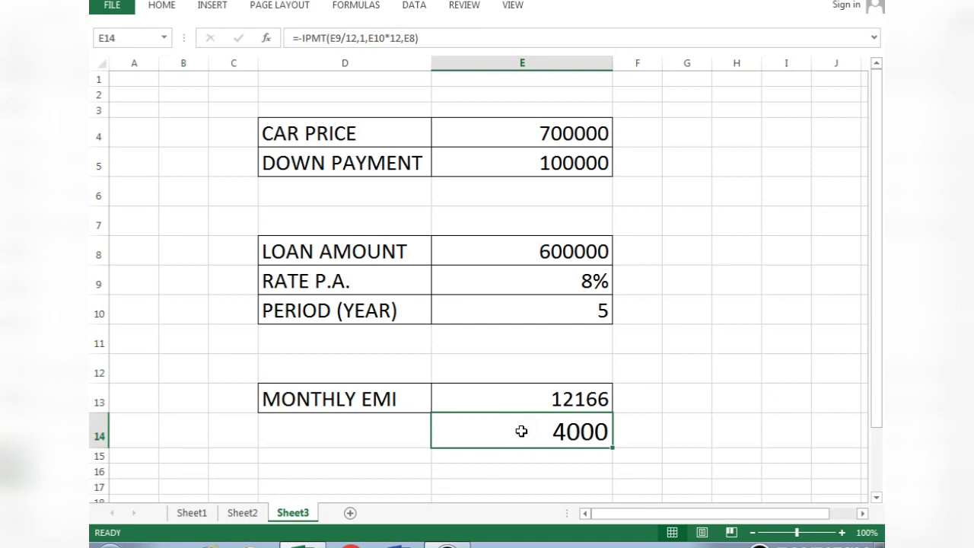
{"action": "double_click", "coordinate": [521, 431]}
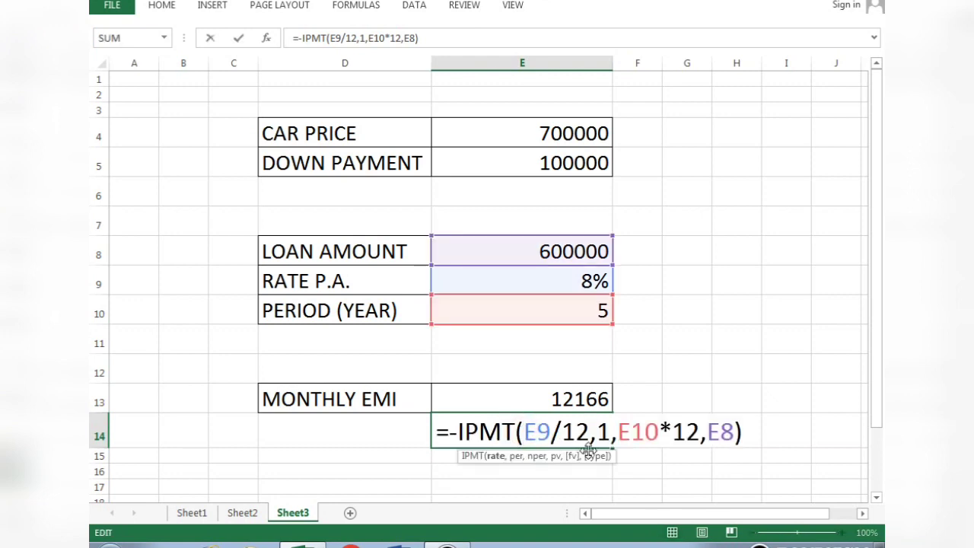
{"action": "left_click", "coordinate": [609, 432]}
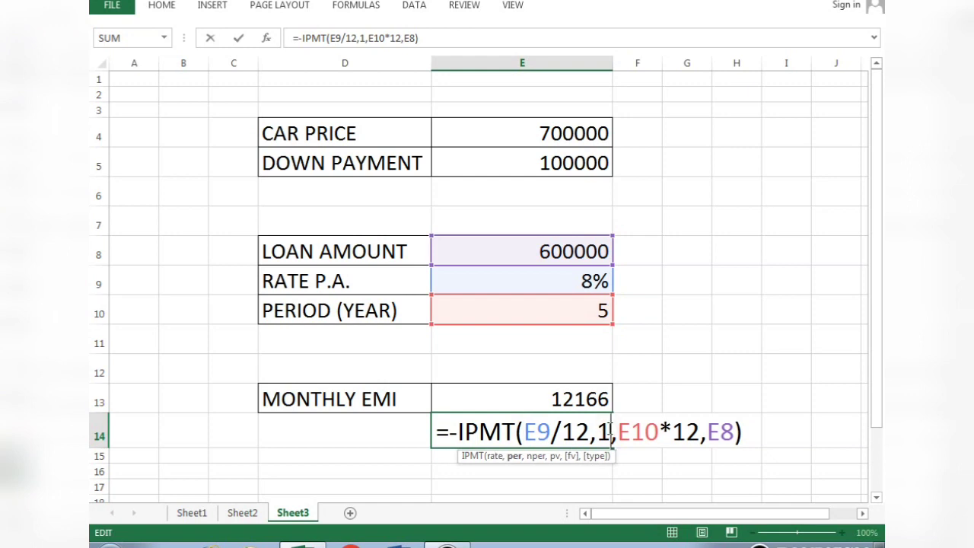
{"action": "key", "text": "BackSpace"}
{"action": "type", "text": "2"}
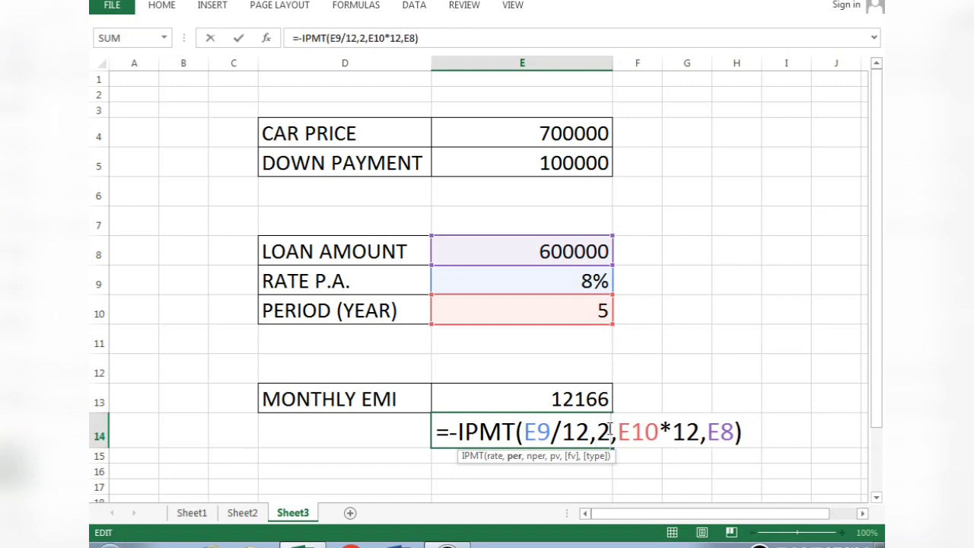
{"action": "key", "text": "Return"}
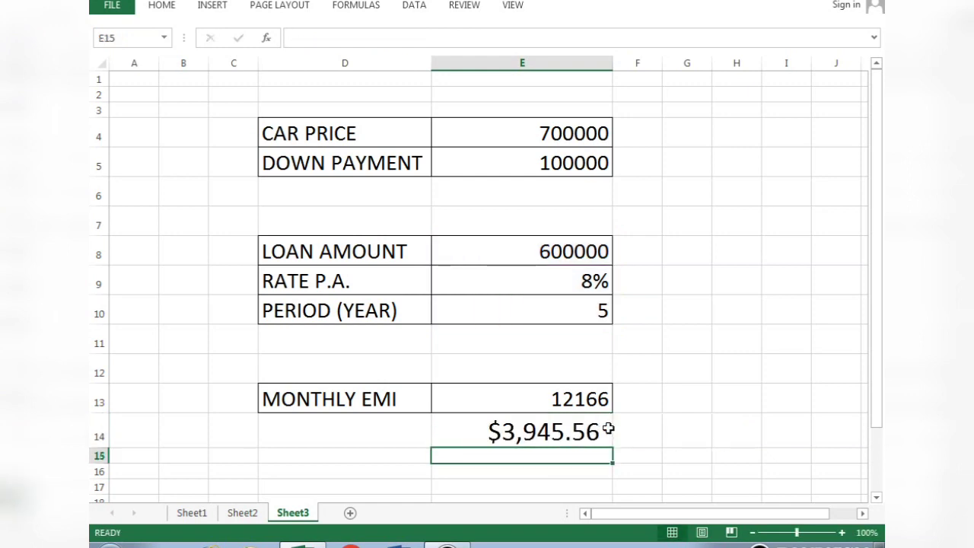
- Set the number format of the second month's interest in E14 to General
{"action": "left_click", "coordinate": [583, 427]}
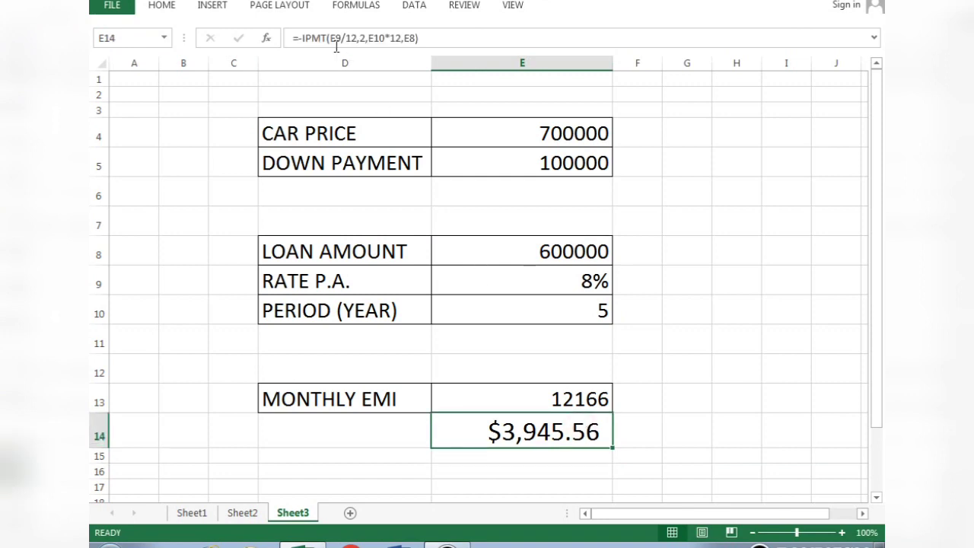
{"action": "left_click", "coordinate": [177, 7]}
{"action": "left_click", "coordinate": [544, 31]}
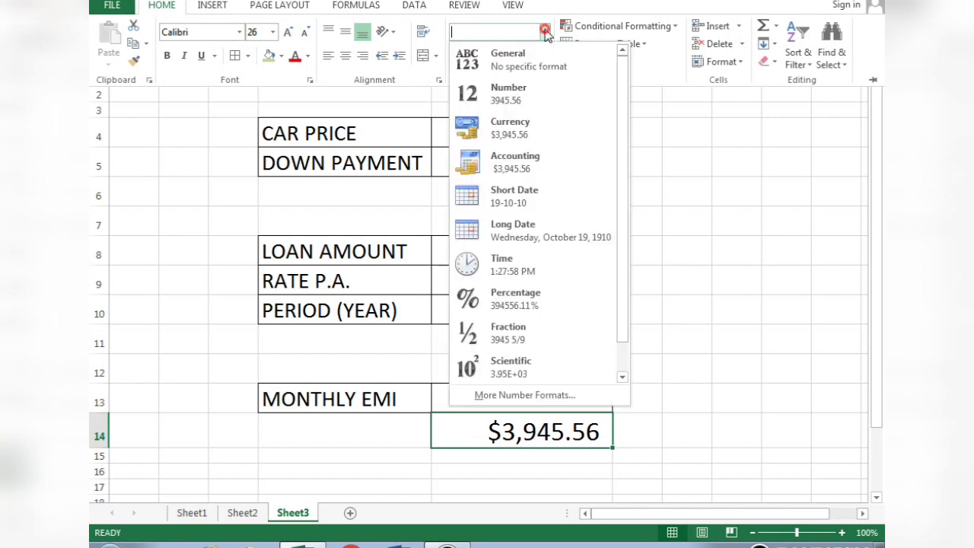
{"action": "left_click", "coordinate": [528, 76]}
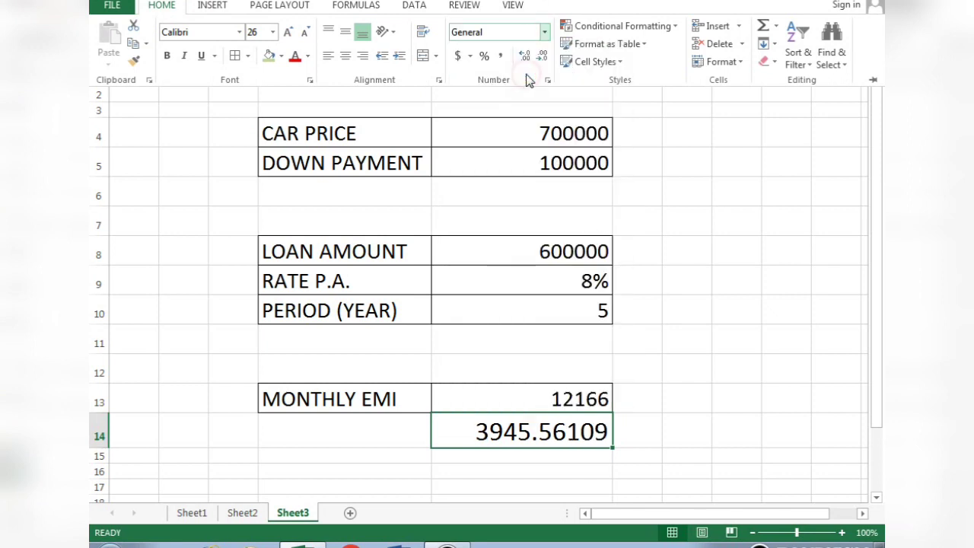
- Add the column headers MONTH in G4 and INT in H4 beside the loan details
{"action": "left_click", "coordinate": [526, 432]}
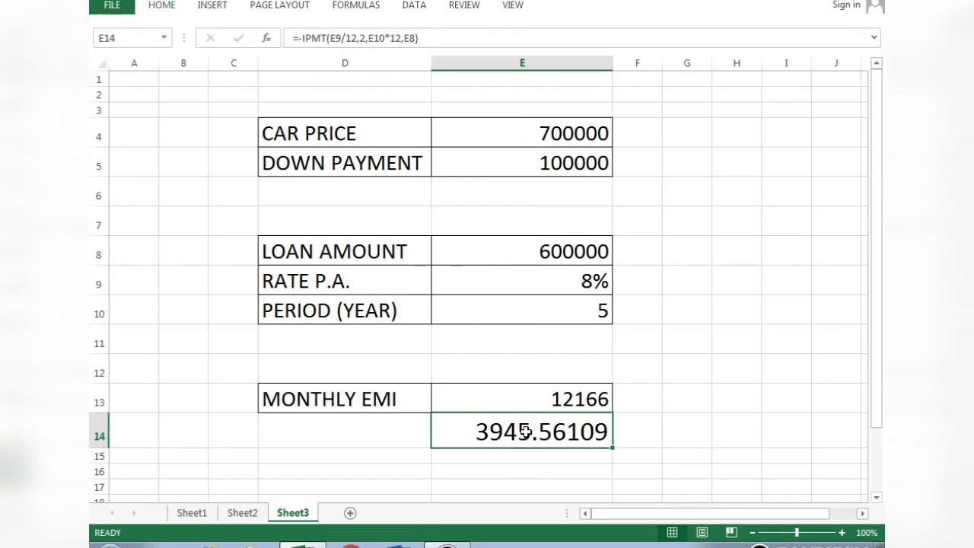
{"action": "left_click", "coordinate": [676, 130]}
{"action": "type", "text": "M"}
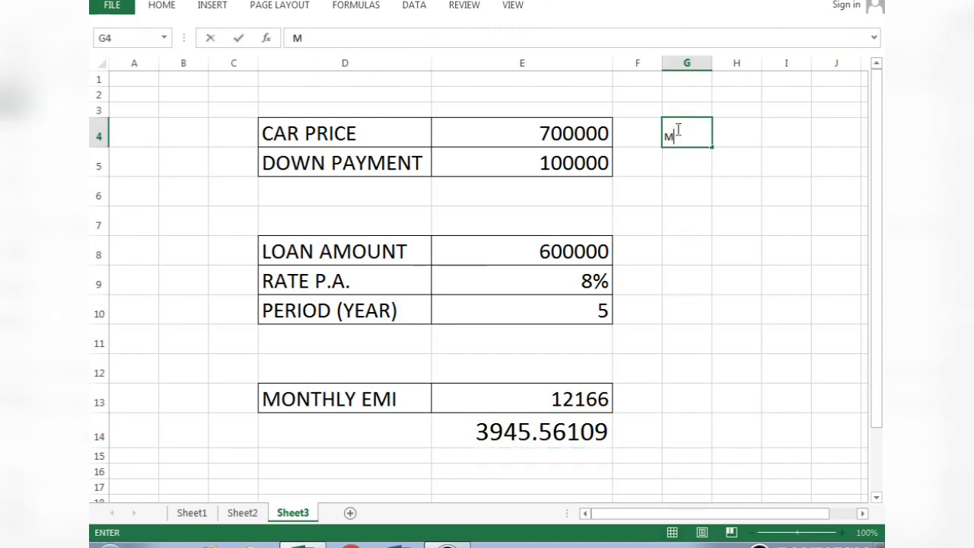
{"action": "type", "text": "ONTH"}
{"action": "key", "text": "Tab"}
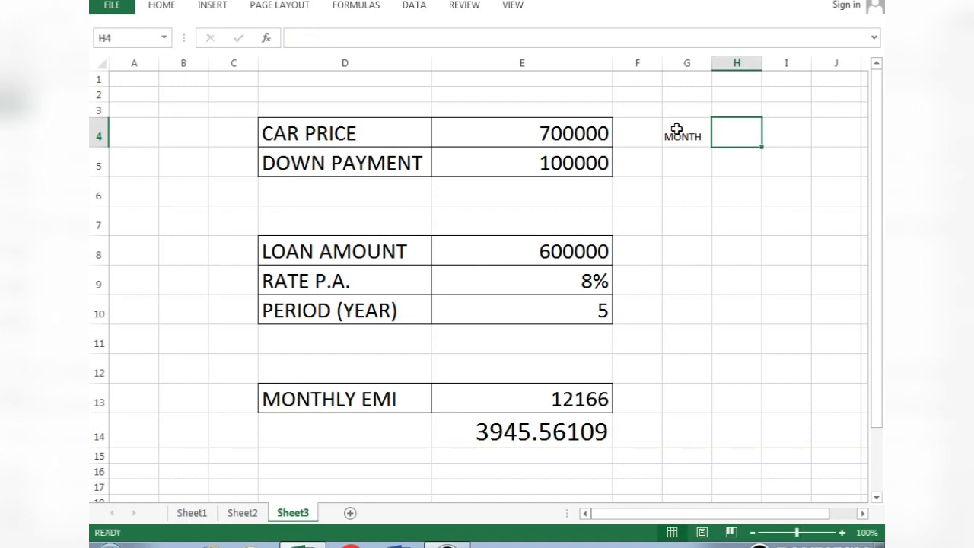
{"action": "type", "text": "INT"}
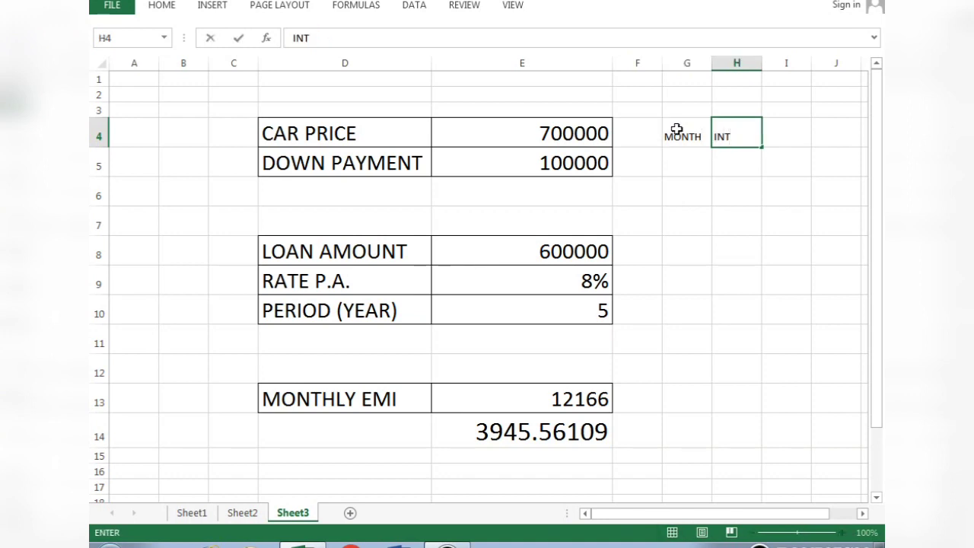
{"action": "key", "text": "Return"}
- Number the months from 1 to 11 down G5:G15 by extending the series started with 1 and 2
{"action": "key", "text": "Left"}
{"action": "type", "text": "1"}
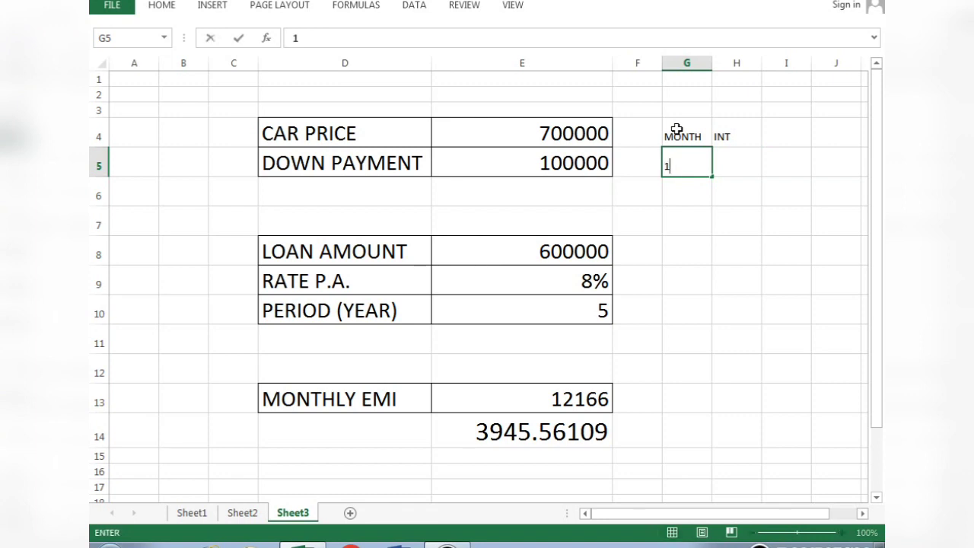
{"action": "key", "text": "Return"}
{"action": "type", "text": "2"}
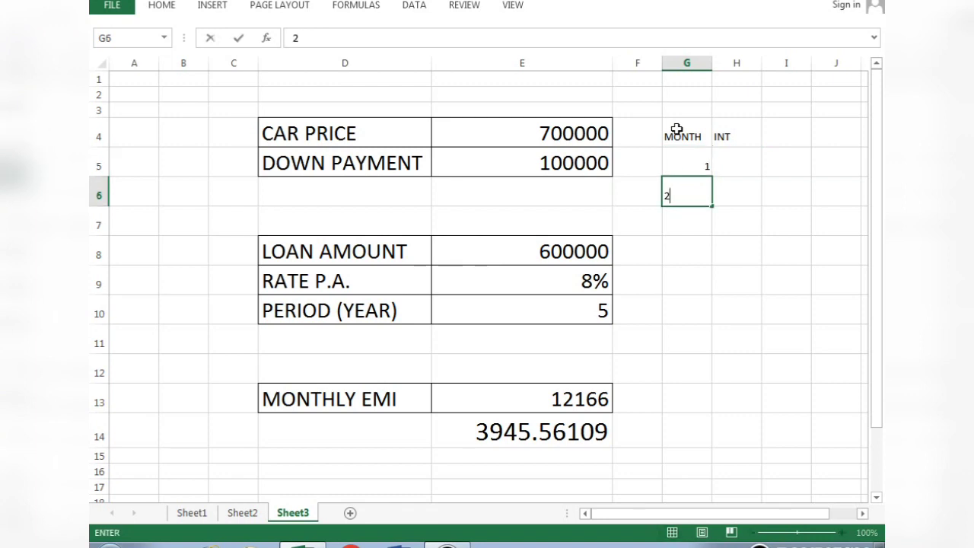
{"action": "key", "text": "Return"}
{"action": "left_click", "coordinate": [682, 152]}
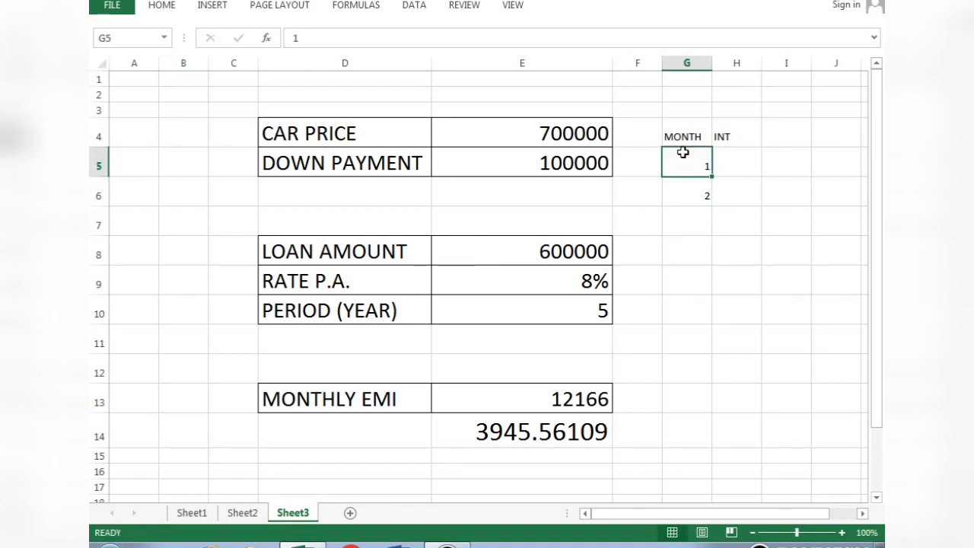
{"action": "key", "text": "shift+Down"}
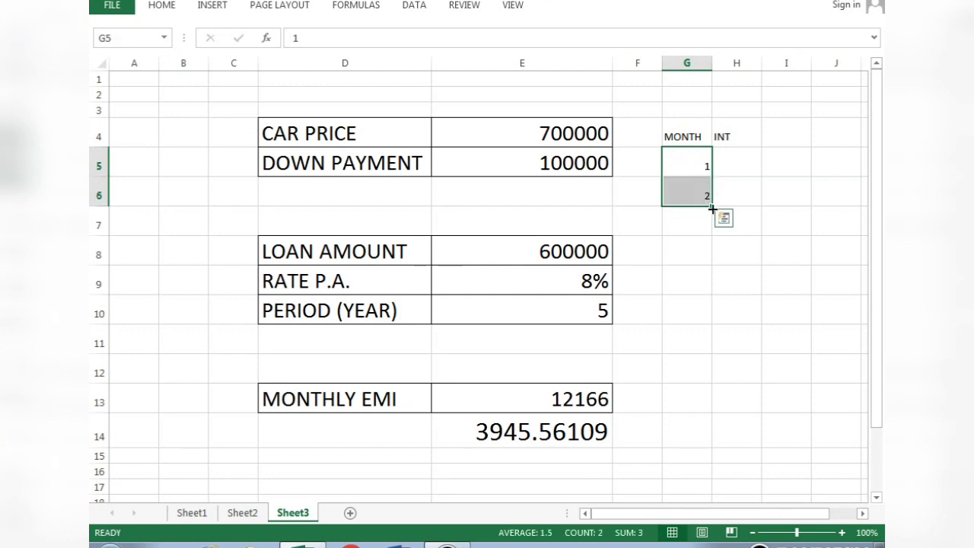
{"action": "left_click_drag", "start_coordinate": [712, 207], "coordinate": [697, 467]}
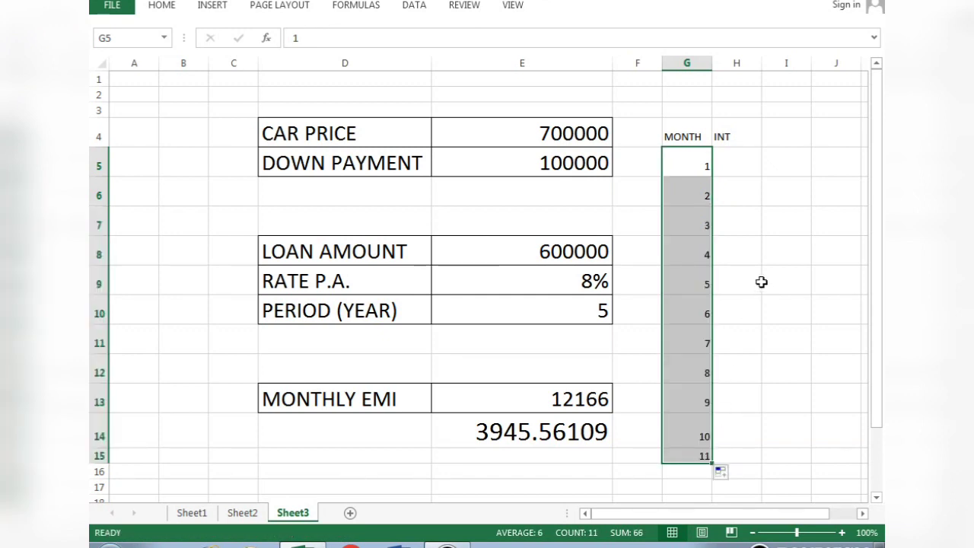
- Start an IPMT formula in H5 with the monthly rate E9/12 as its rate argument
{"action": "left_click", "coordinate": [733, 166]}
{"action": "type", "text": "="}
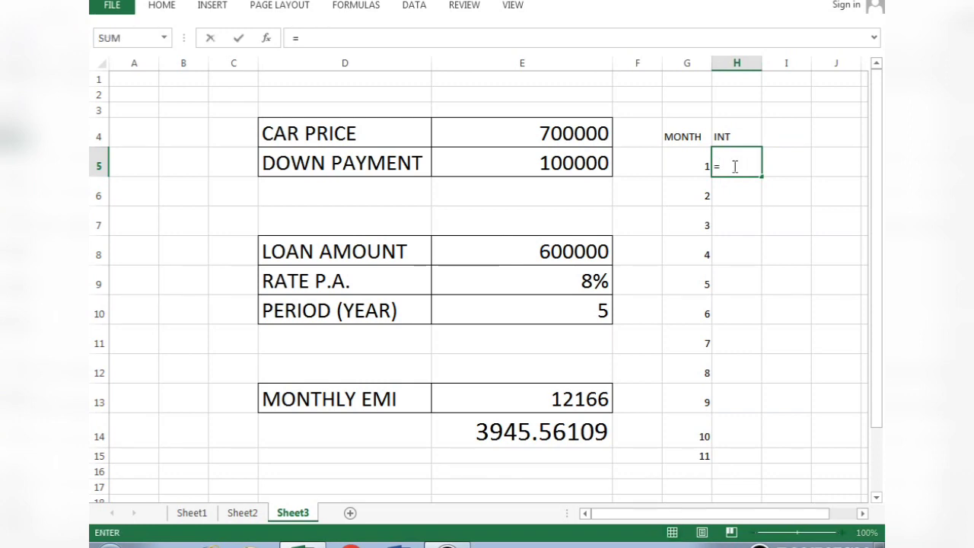
{"action": "type", "text": "IPM"}
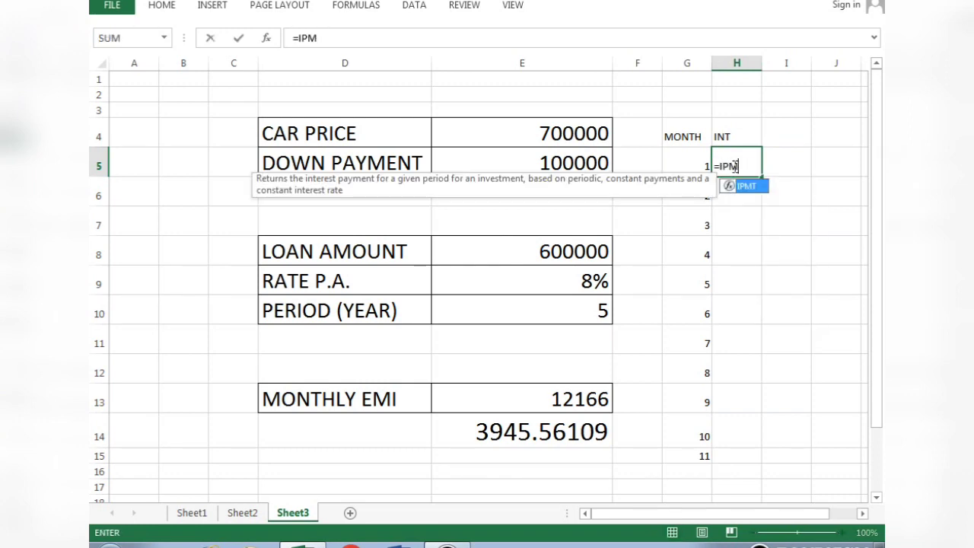
{"action": "type", "text": "T("}
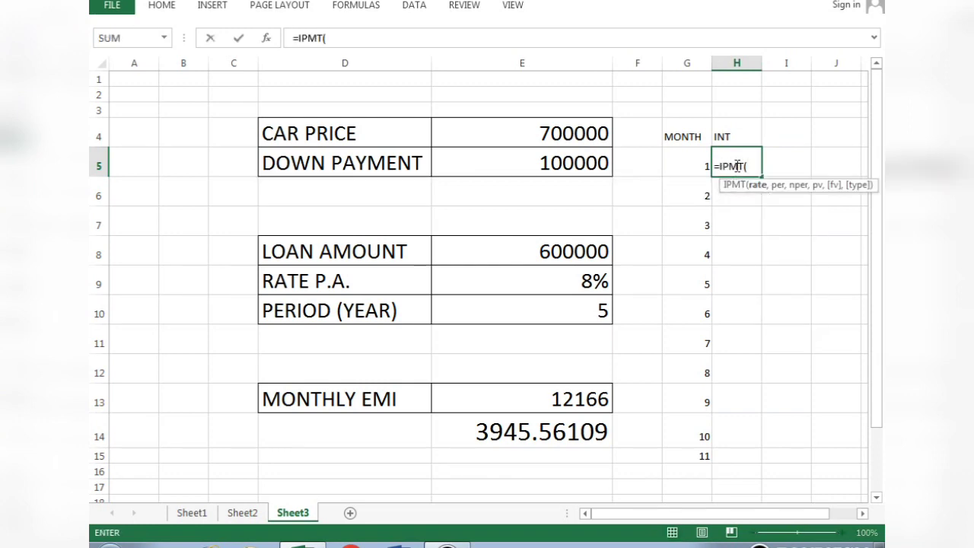
{"action": "left_click_drag", "start_coordinate": [689, 196], "coordinate": [636, 239]}
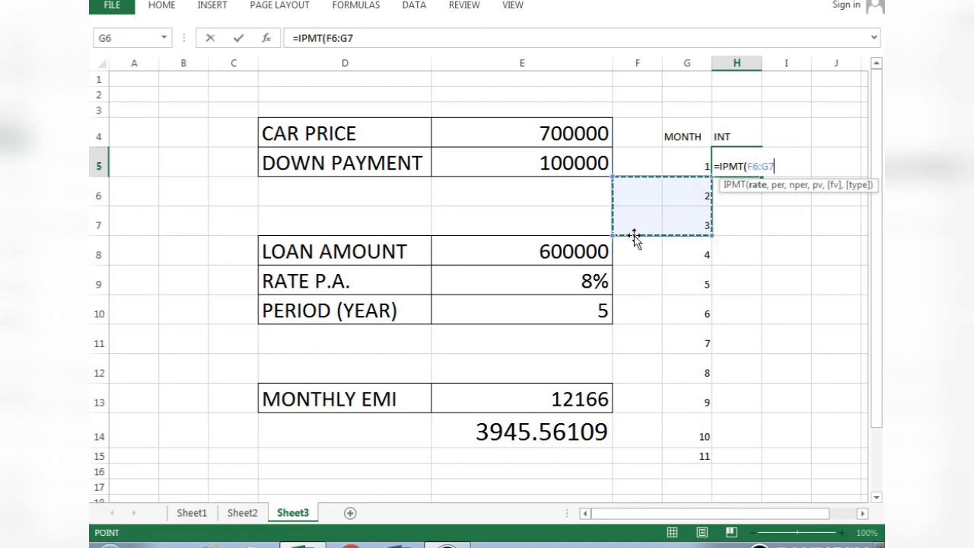
{"action": "left_click", "coordinate": [579, 282]}
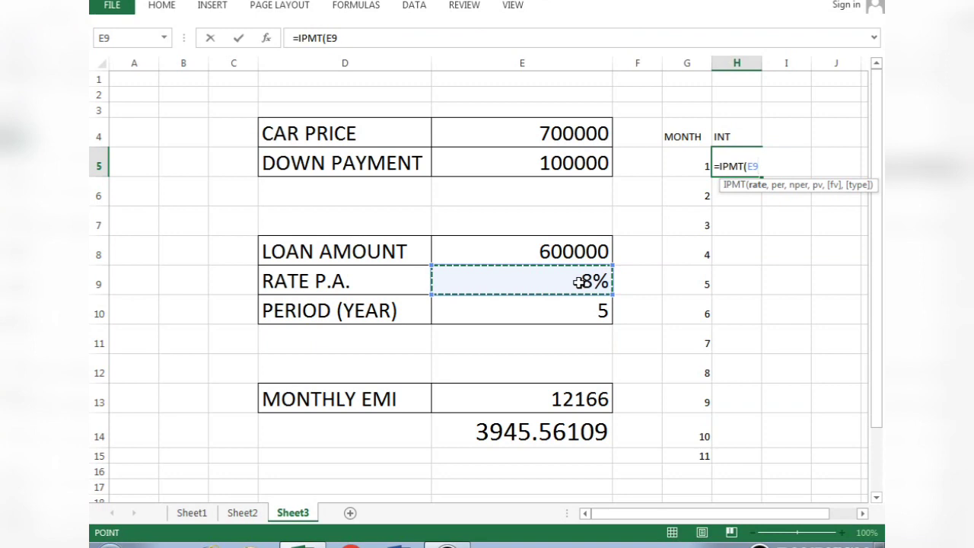
{"action": "type", "text": "/12,"}
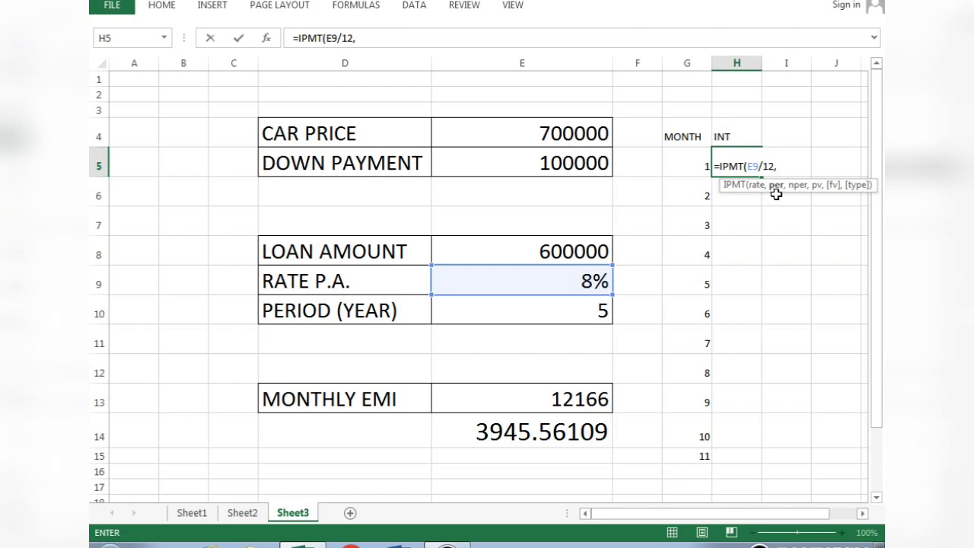
- Complete the IPMT arguments in H5 with period G5, number of payments E10*12 and loan amount E8
{"action": "left_click", "coordinate": [686, 160]}
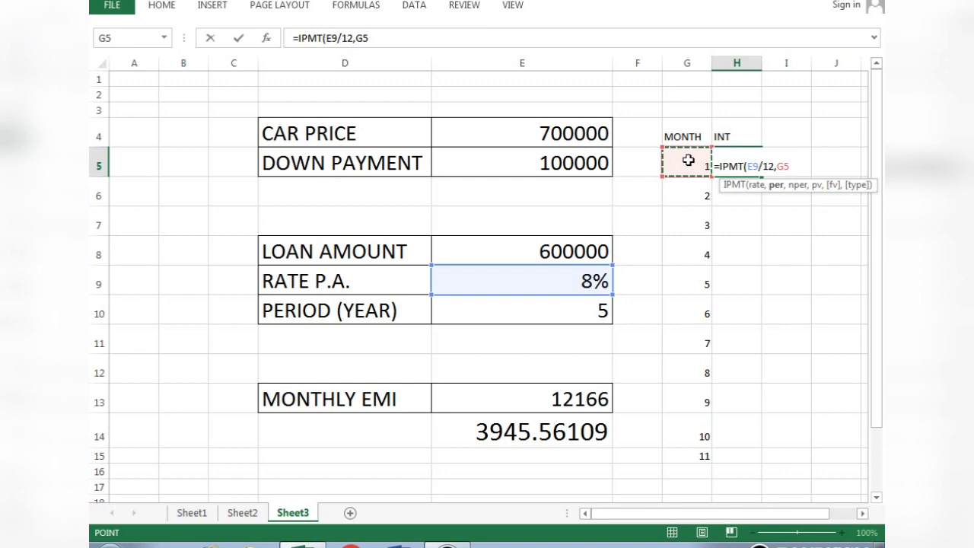
{"action": "type", "text": ","}
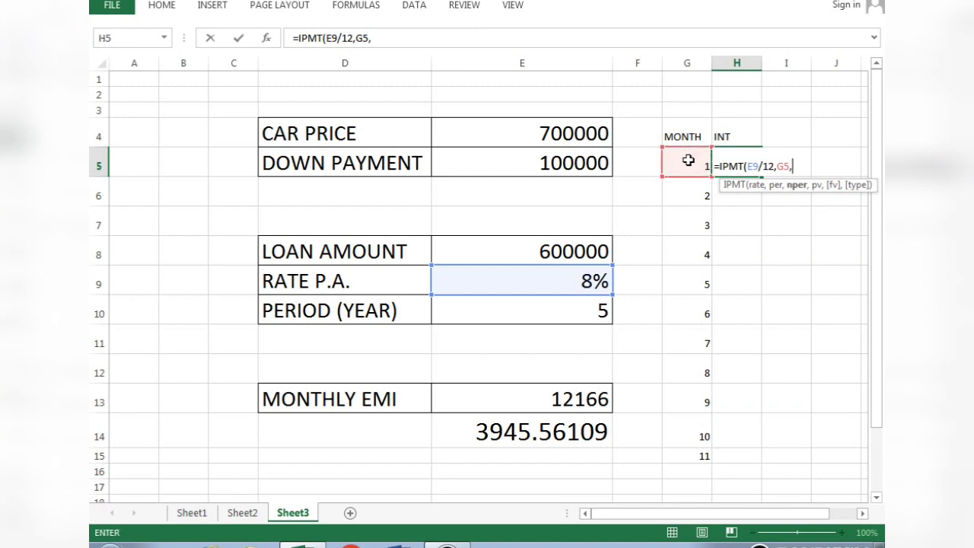
{"action": "left_click", "coordinate": [549, 311]}
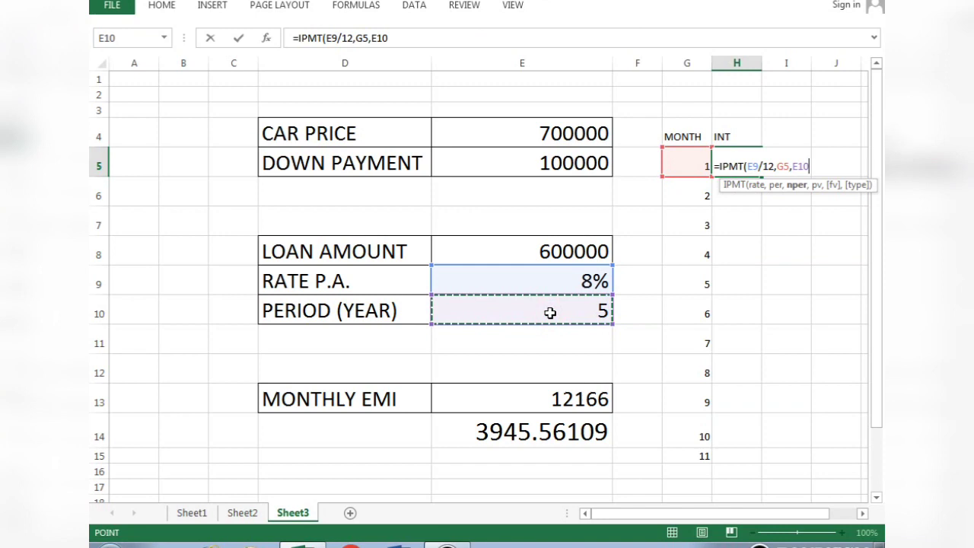
{"action": "type", "text": "8"}
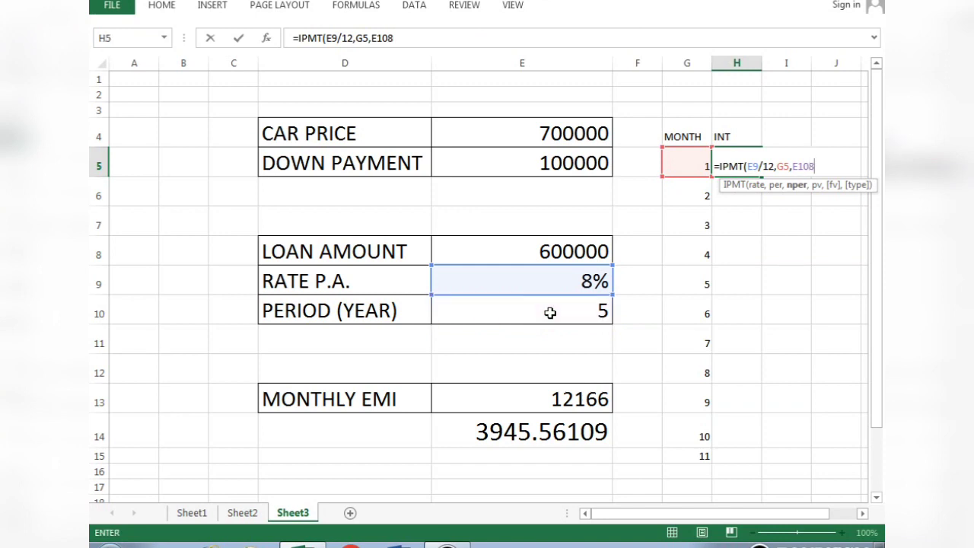
{"action": "key", "text": "BackSpace"}
{"action": "type", "text": "*"}
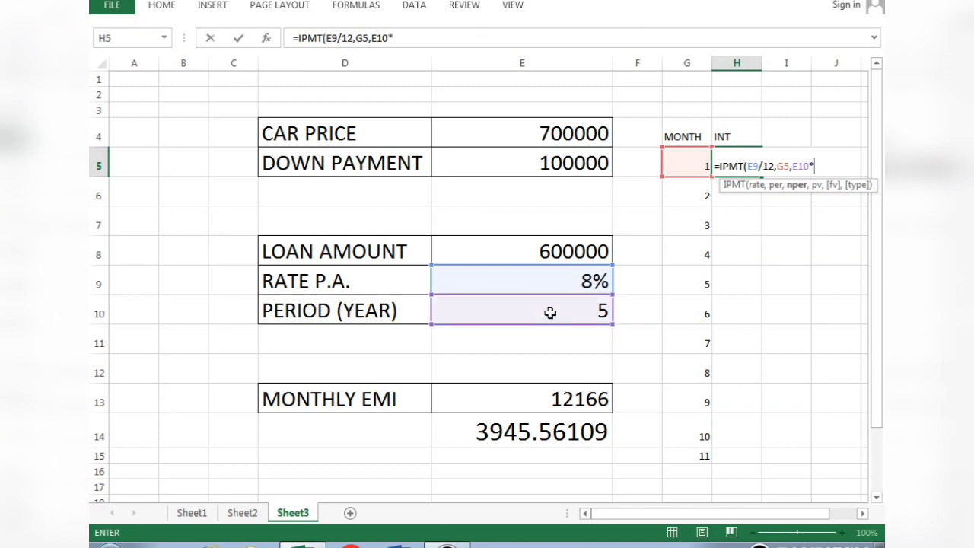
{"action": "type", "text": "12,"}
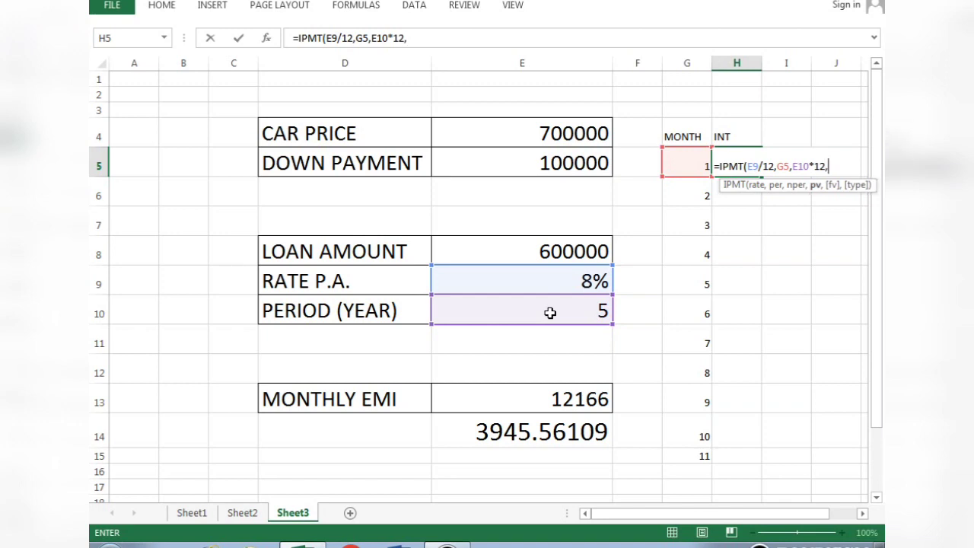
{"action": "left_click", "coordinate": [539, 251]}
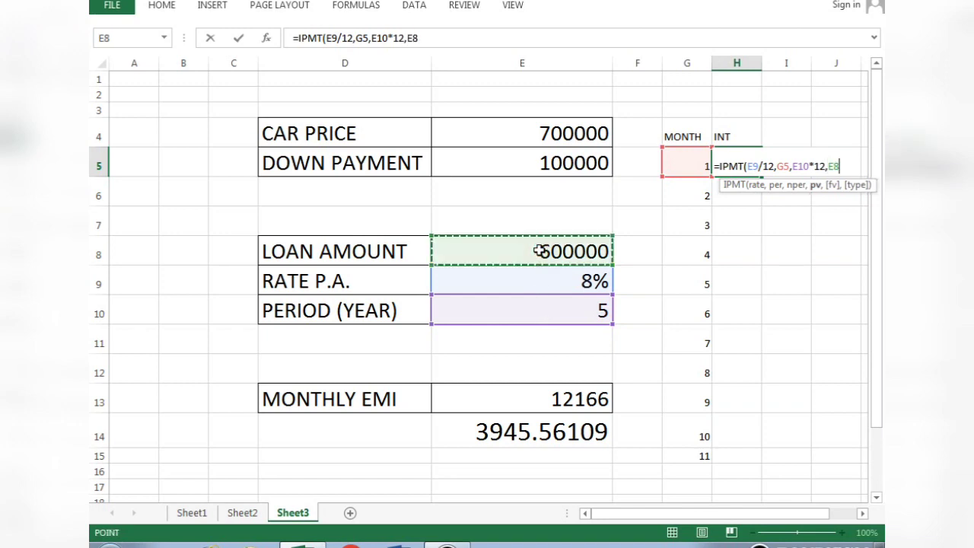
{"action": "type", "text": ")"}
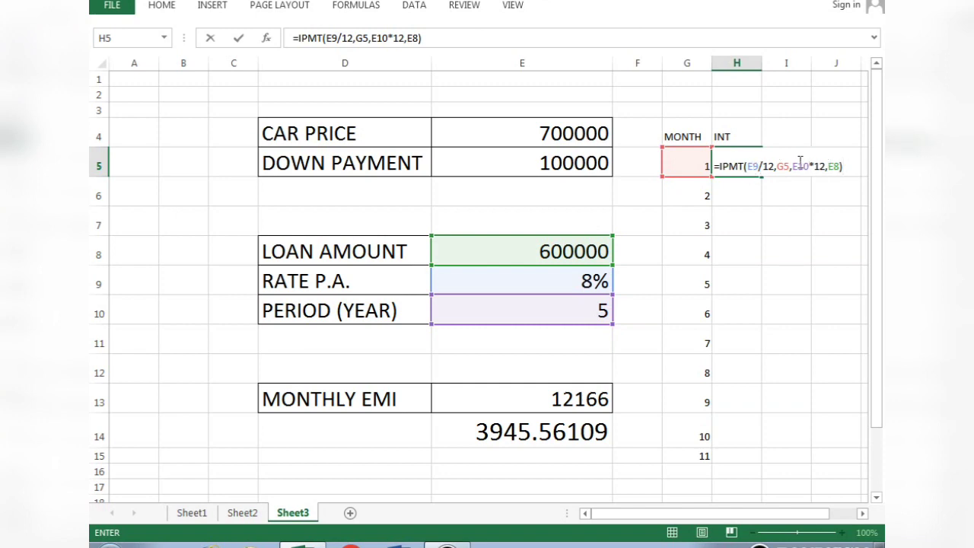
- Make the rate and loan period references in the H5 formula absolute, as $E$9 and $E$10
{"action": "left_click", "coordinate": [751, 166]}
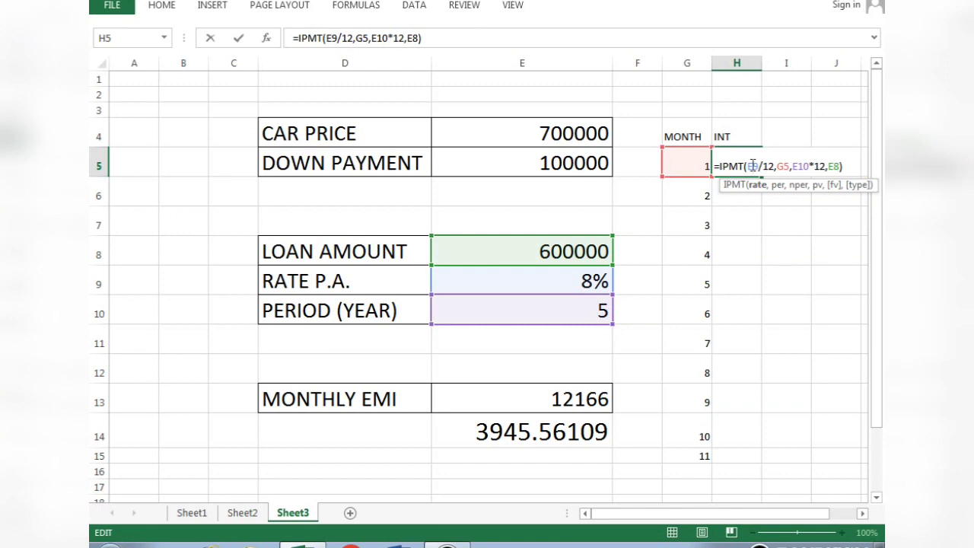
{"action": "key", "text": "F4"}
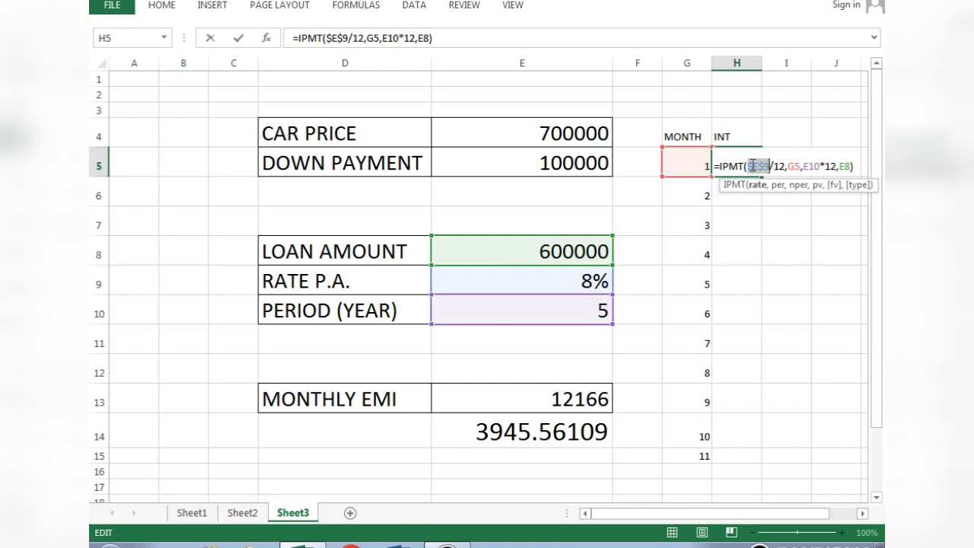
{"action": "left_click", "coordinate": [811, 165]}
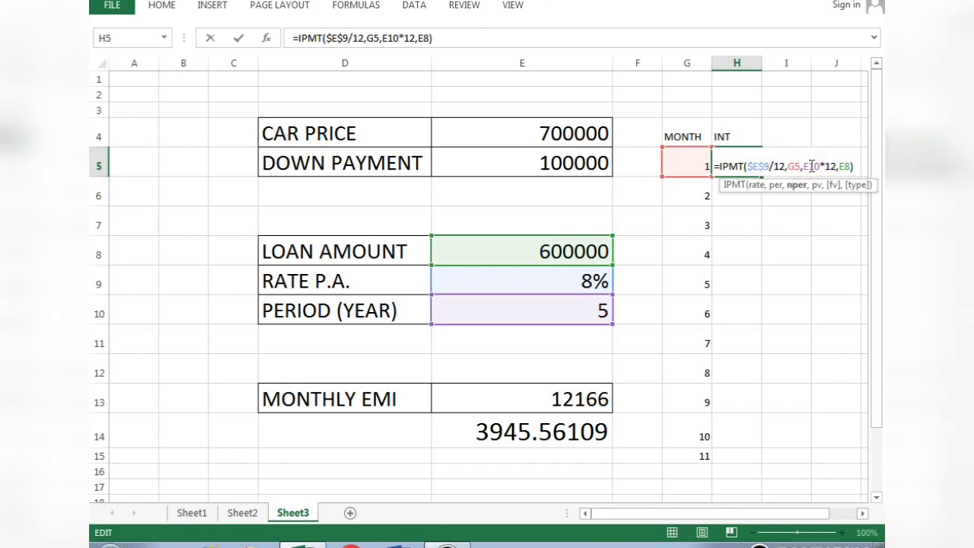
{"action": "key", "text": "F4"}
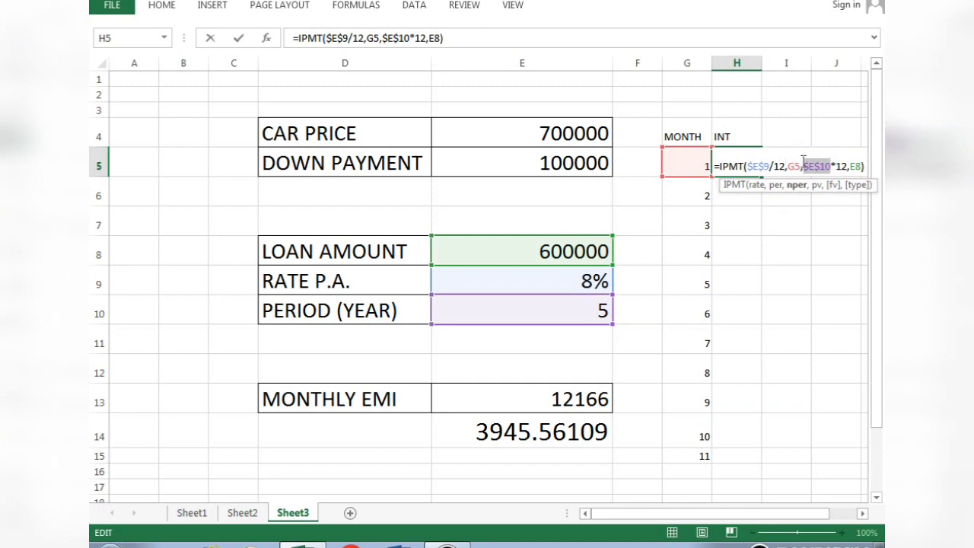
- Negate the interest formula in H5 so it reads =-IPMT($E$9/12,G5,$E$10*12,E8)
{"action": "left_click", "coordinate": [717, 165]}
{"action": "type", "text": "-"}
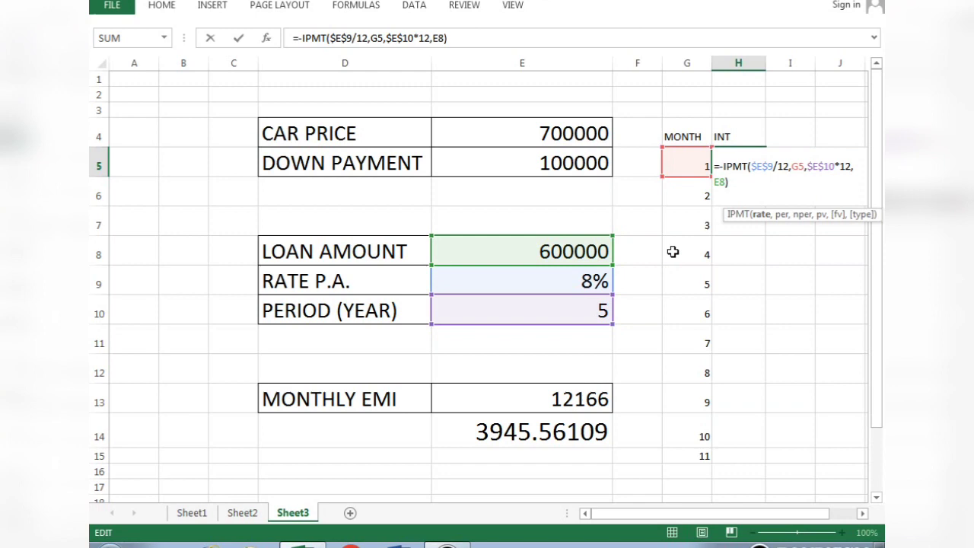
{"action": "left_click", "coordinate": [716, 181]}
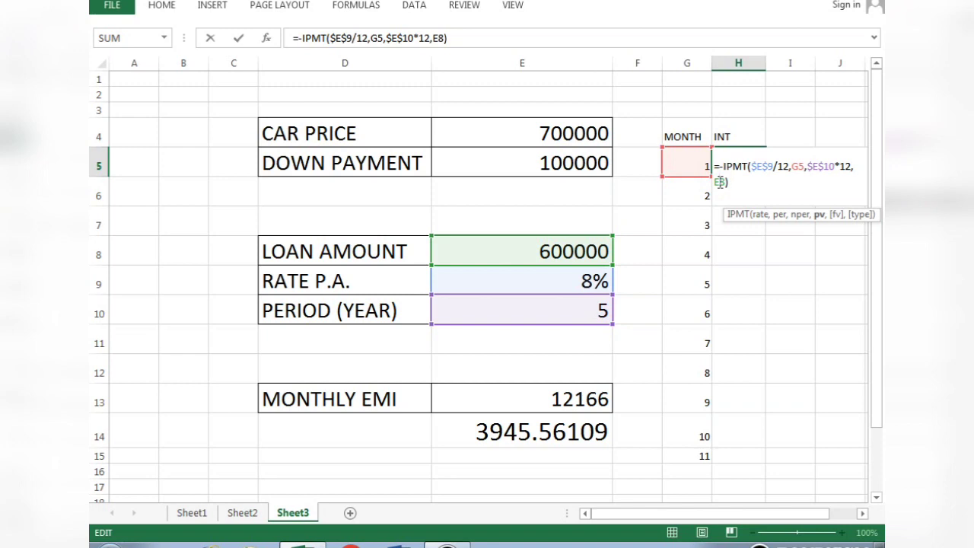
{"action": "key", "text": "Return"}
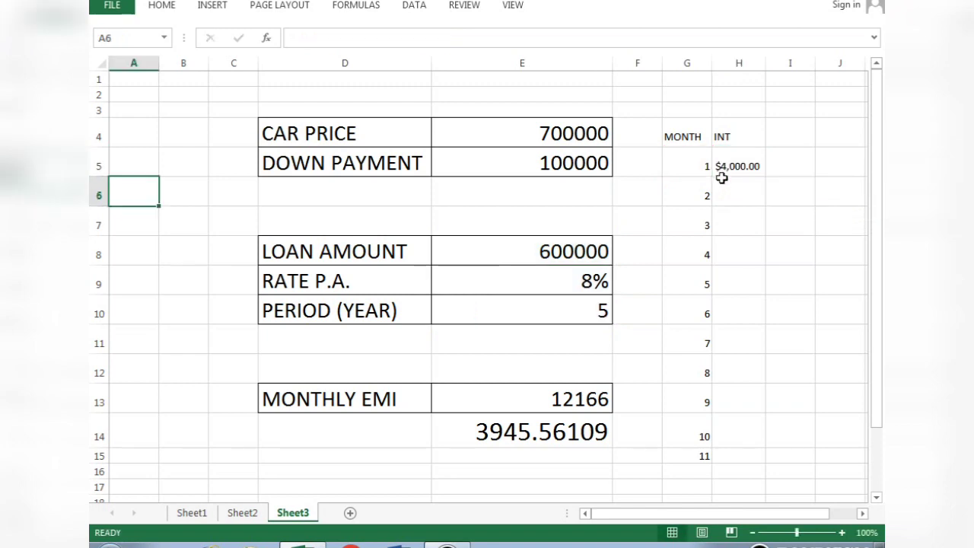
- Make the loan amount reference in the H5 interest formula absolute, as $E$8
{"action": "double_click", "coordinate": [723, 167]}
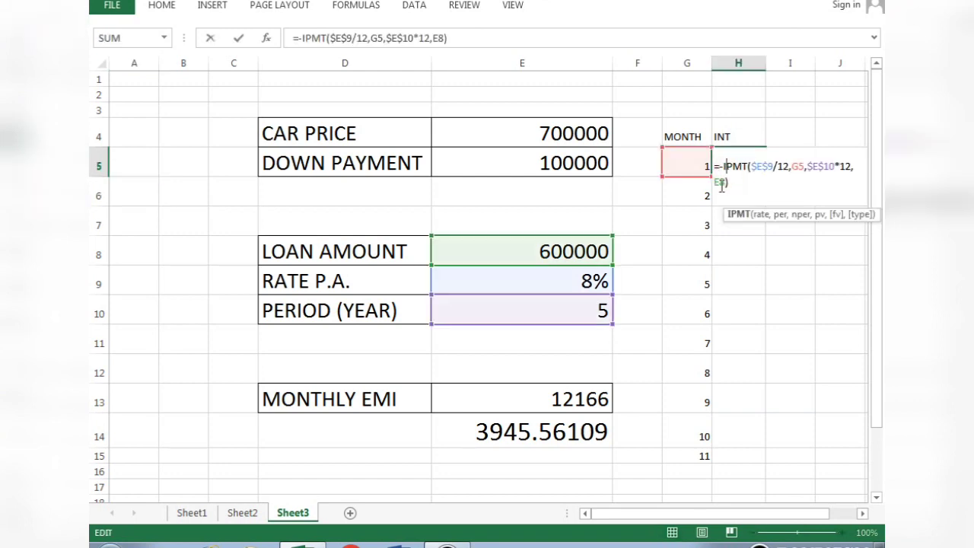
{"action": "double_click", "coordinate": [720, 183]}
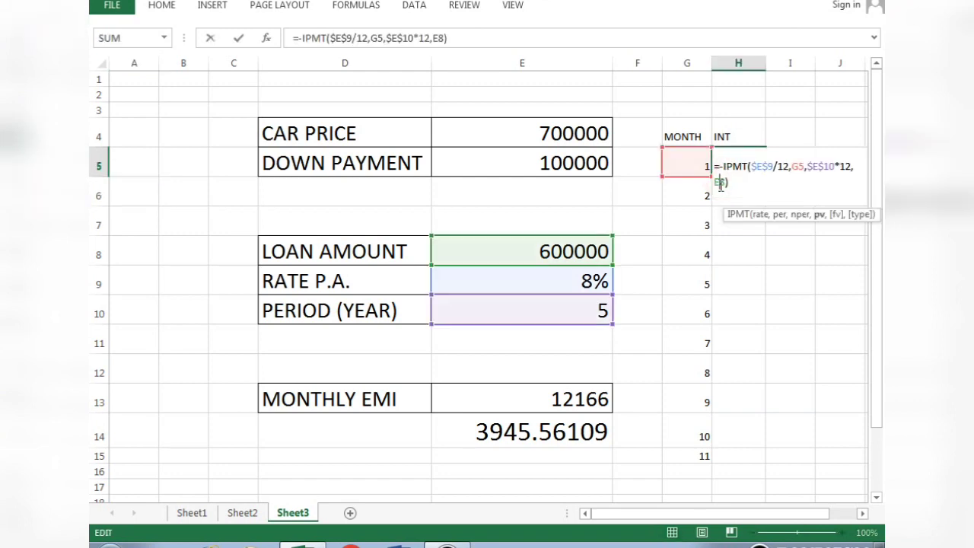
{"action": "key", "text": "F4"}
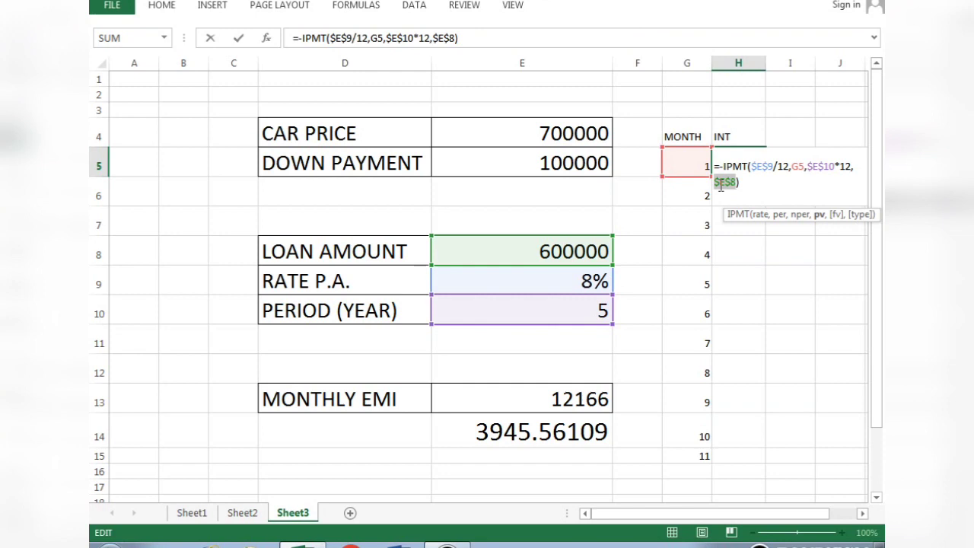
{"action": "key", "text": "Return"}
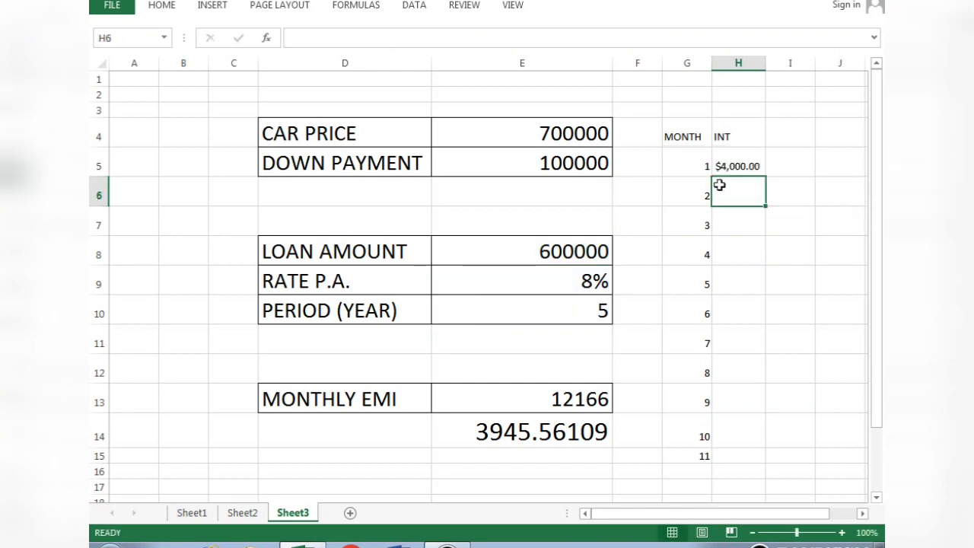
{"action": "left_click", "coordinate": [739, 162]}
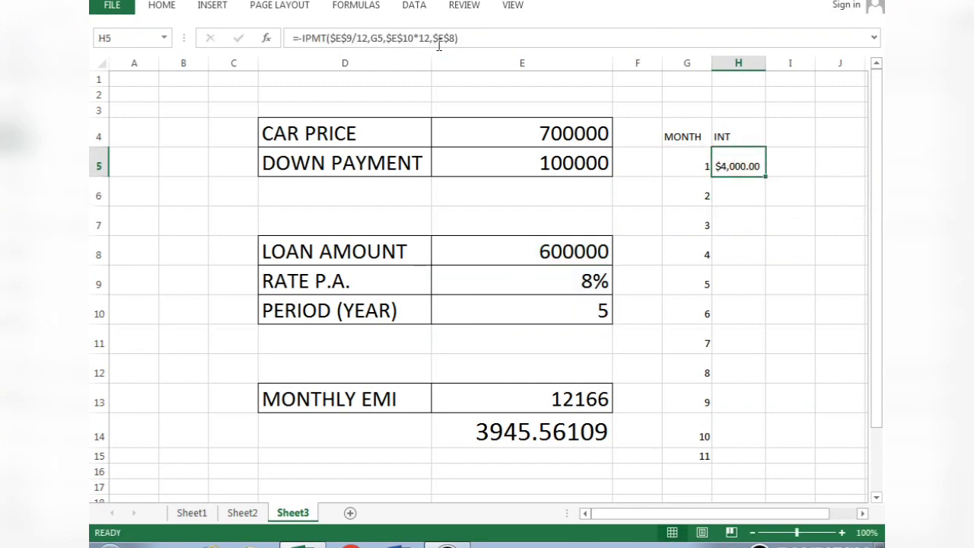
- Format the interest in H5 as General and fill its formula down through H15
{"action": "left_click", "coordinate": [161, 7]}
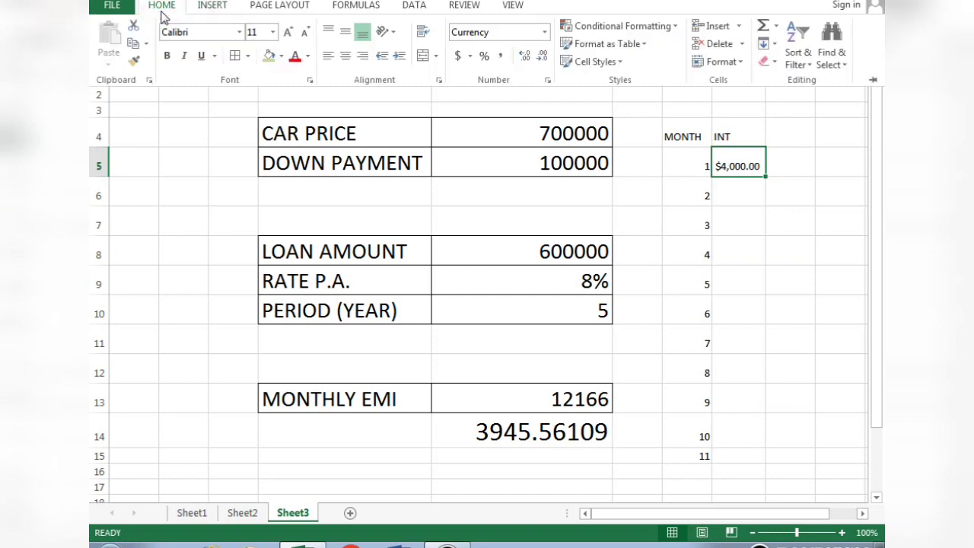
{"action": "left_click", "coordinate": [545, 32]}
{"action": "left_click", "coordinate": [542, 53]}
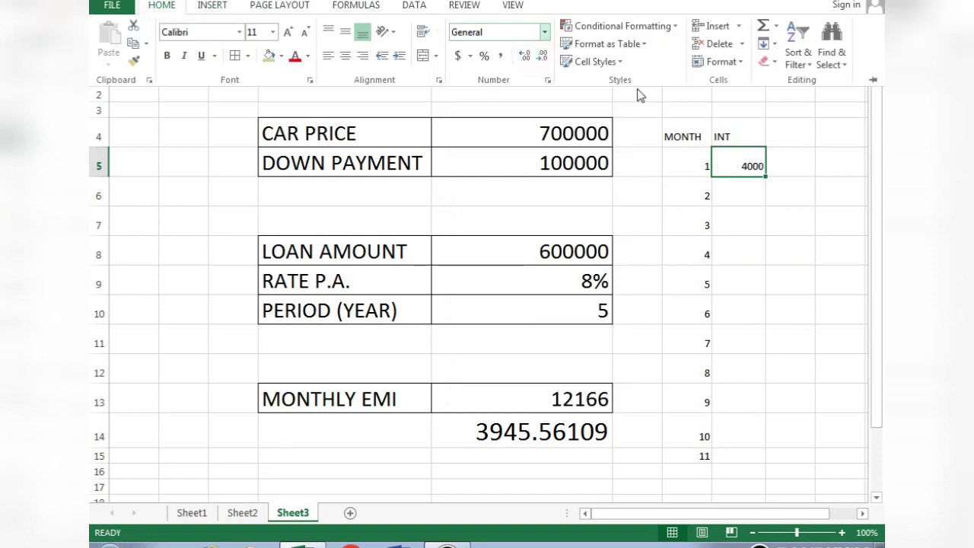
{"action": "left_click", "coordinate": [765, 178]}
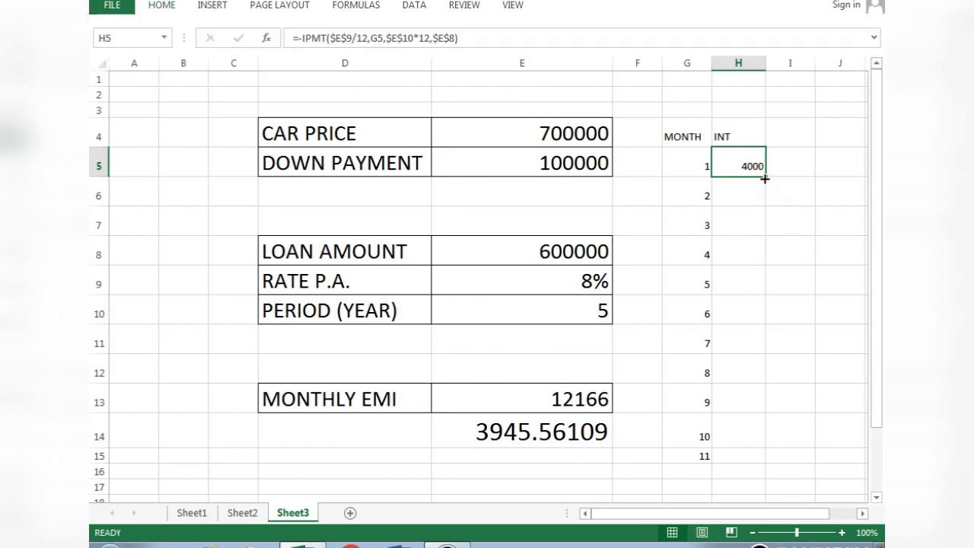
{"action": "left_click_drag", "start_coordinate": [764, 179], "coordinate": [736, 468]}
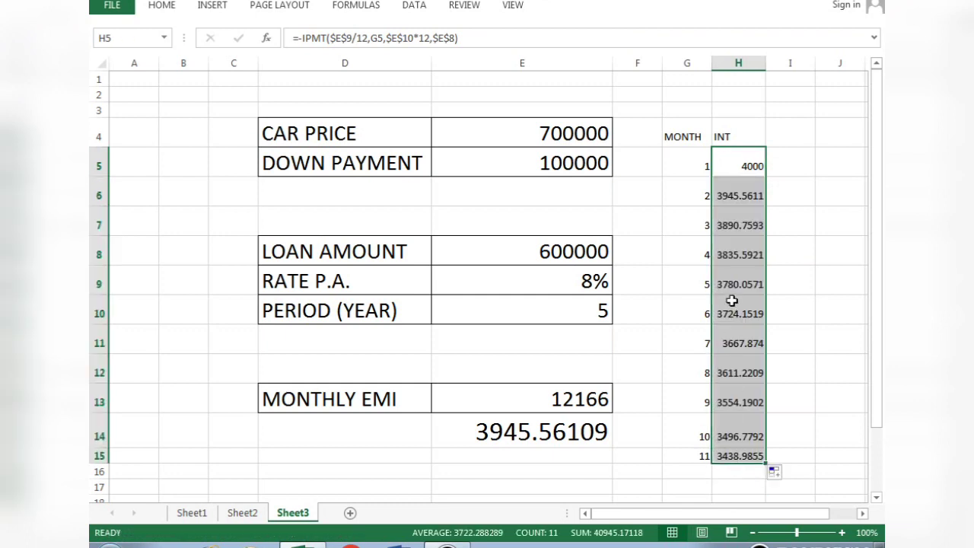
- Compare the month 2 interest in H6 with the formula in E14, and check the function list on Sheet1
{"action": "left_click", "coordinate": [733, 195]}
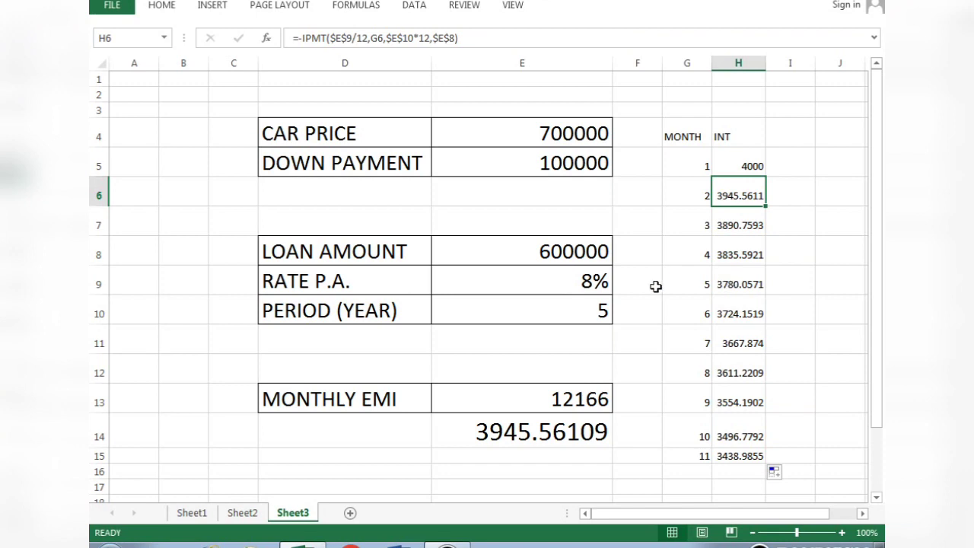
{"action": "left_click", "coordinate": [530, 439]}
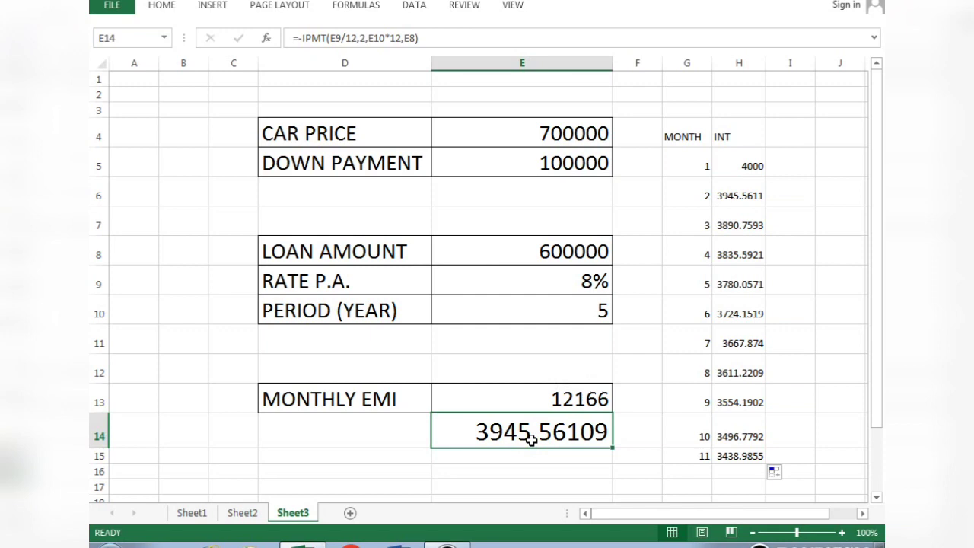
{"action": "left_click", "coordinate": [643, 382]}
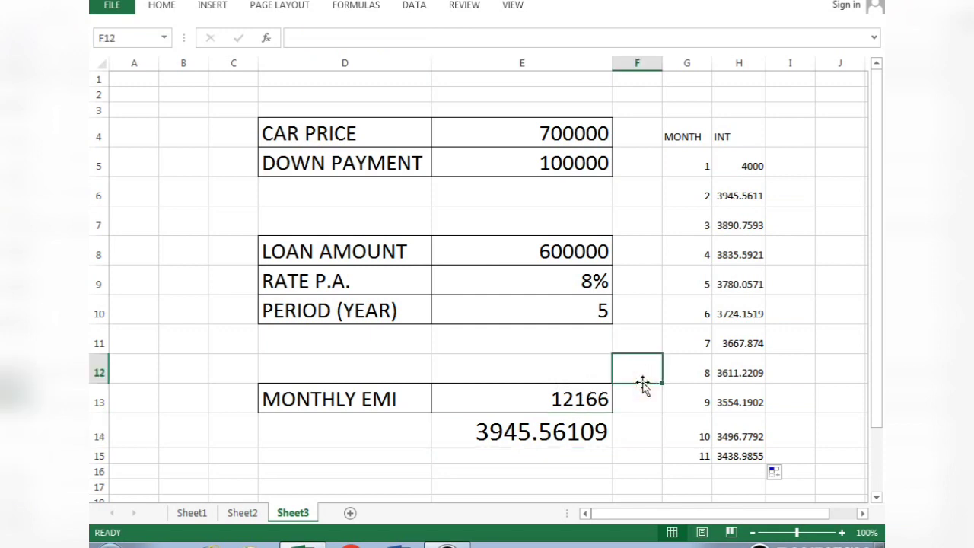
{"action": "left_click", "coordinate": [200, 512]}
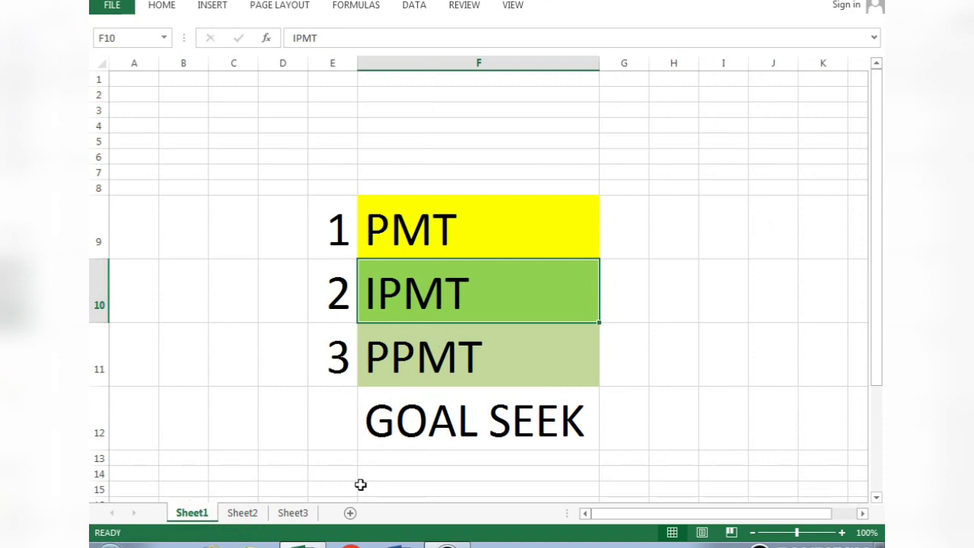
{"action": "left_click", "coordinate": [296, 512]}
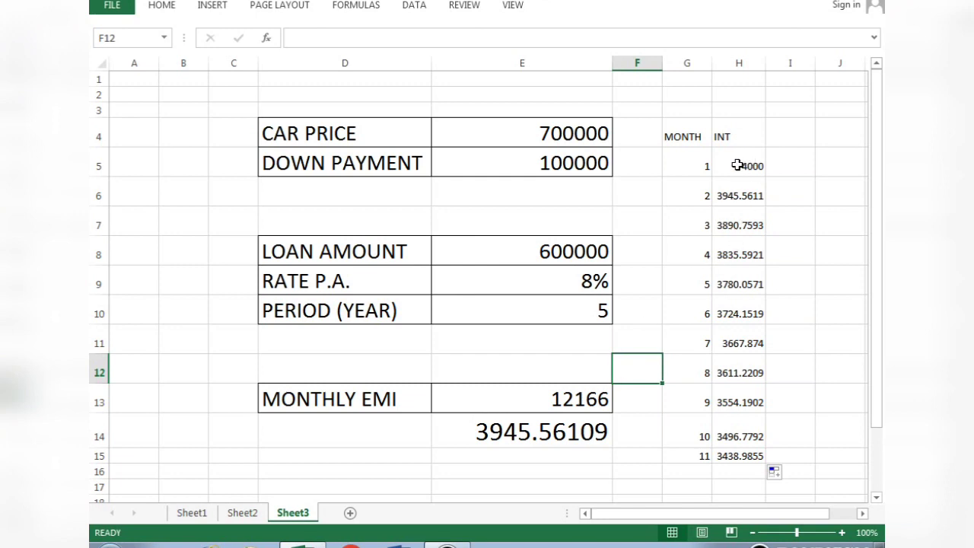
- Begin a PPMT formula in E14, replacing its content, with monthly rate E9/12 and period 1
{"action": "left_click", "coordinate": [508, 432]}
{"action": "type", "text": "=PP"}
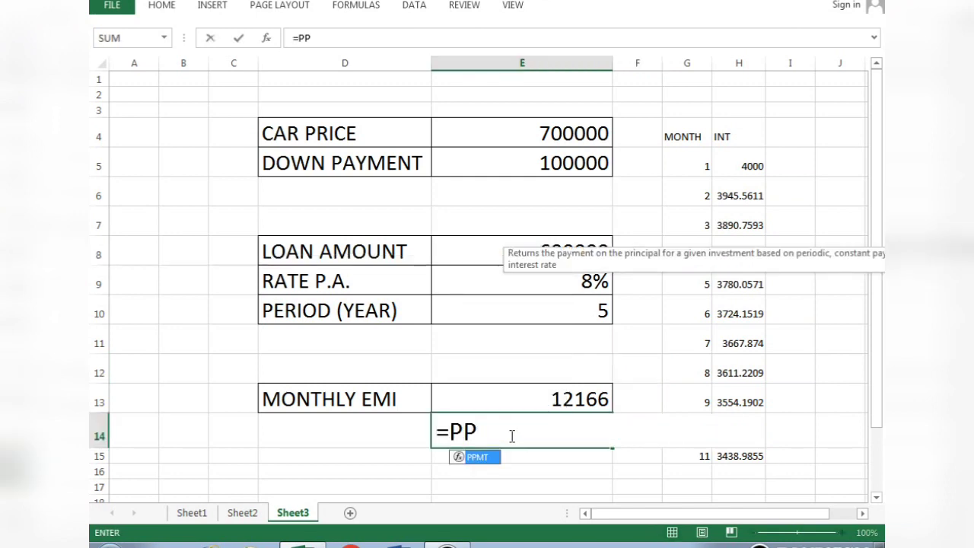
{"action": "key", "text": "Tab"}
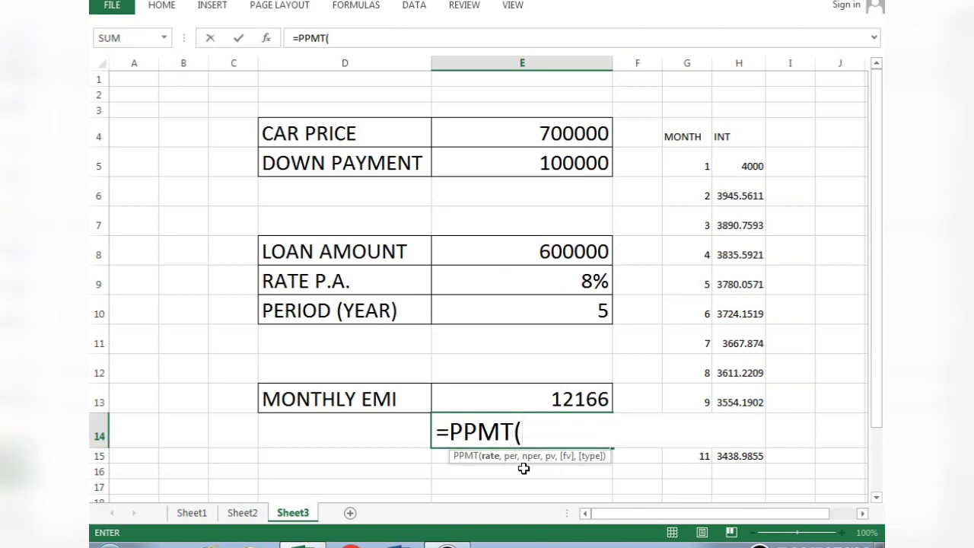
{"action": "left_click", "coordinate": [541, 286]}
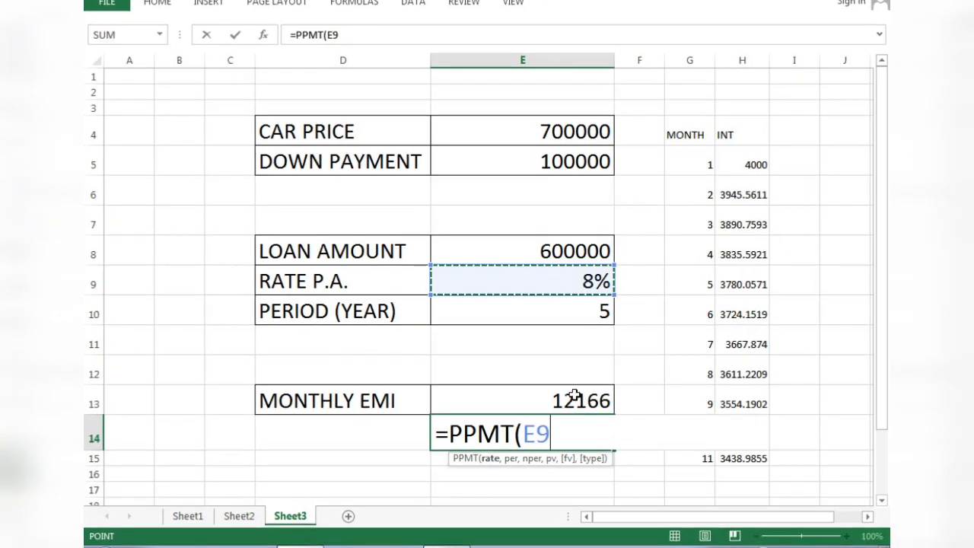
{"action": "type", "text": "/1"}
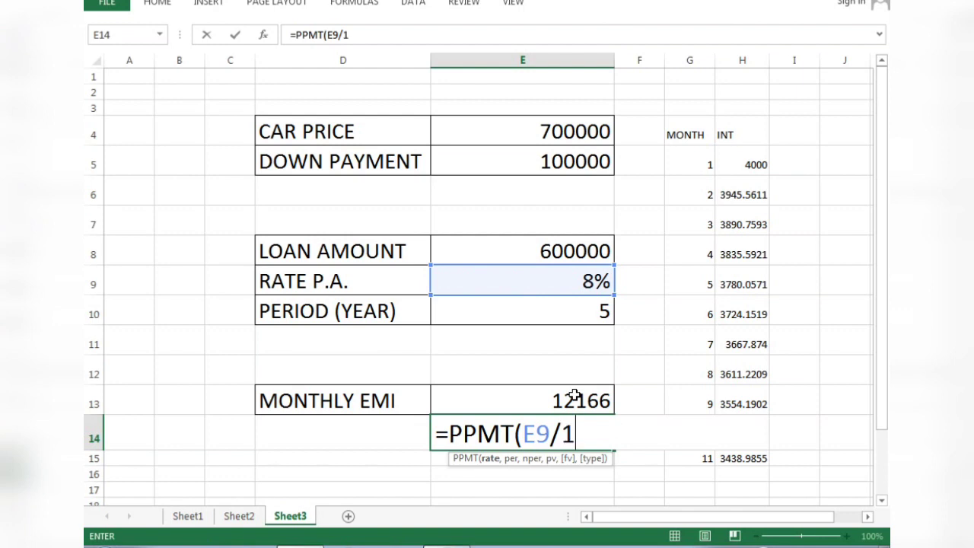
{"action": "type", "text": "2,"}
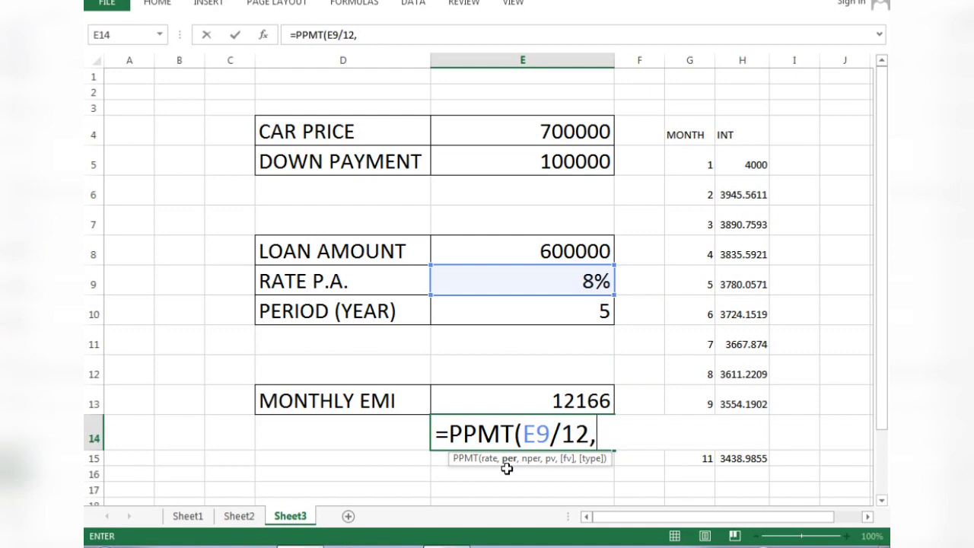
{"action": "type", "text": "1,"}
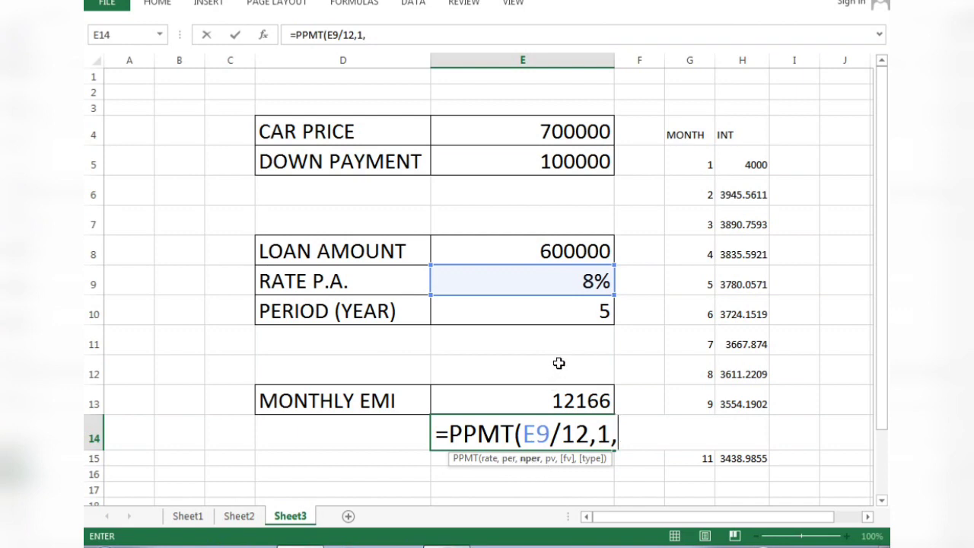
- Complete the PPMT arguments in E14 with number of payments E10*12 and loan amount E8
{"action": "left_click", "coordinate": [563, 314]}
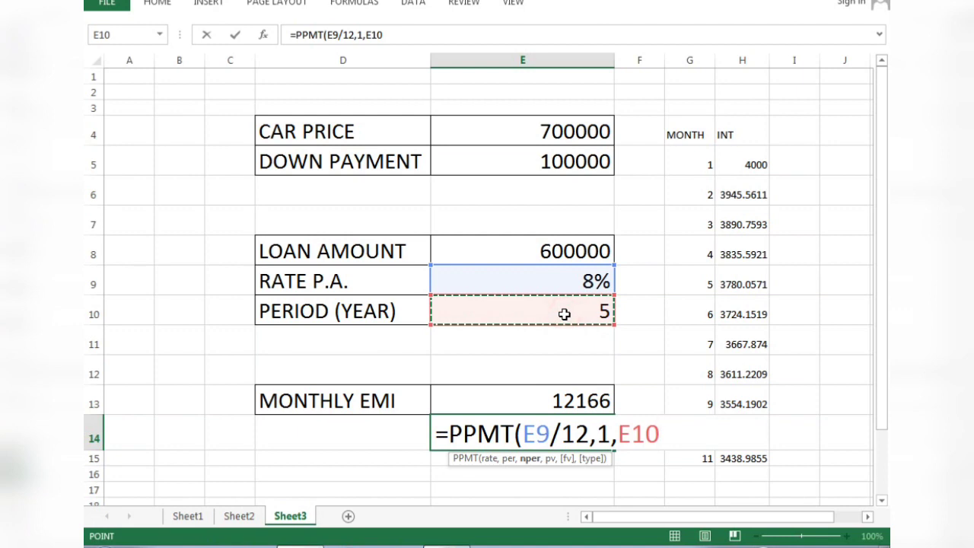
{"action": "type", "text": "*"}
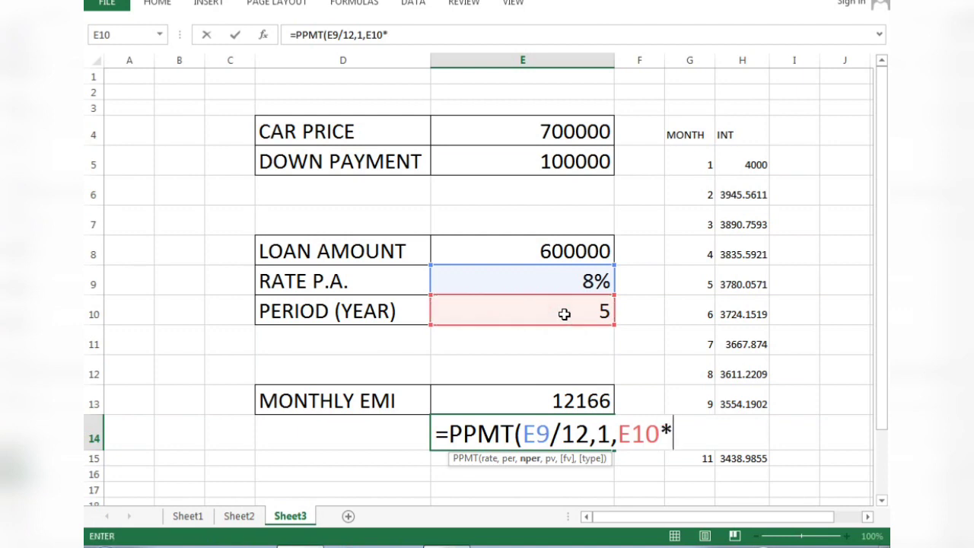
{"action": "type", "text": "12,"}
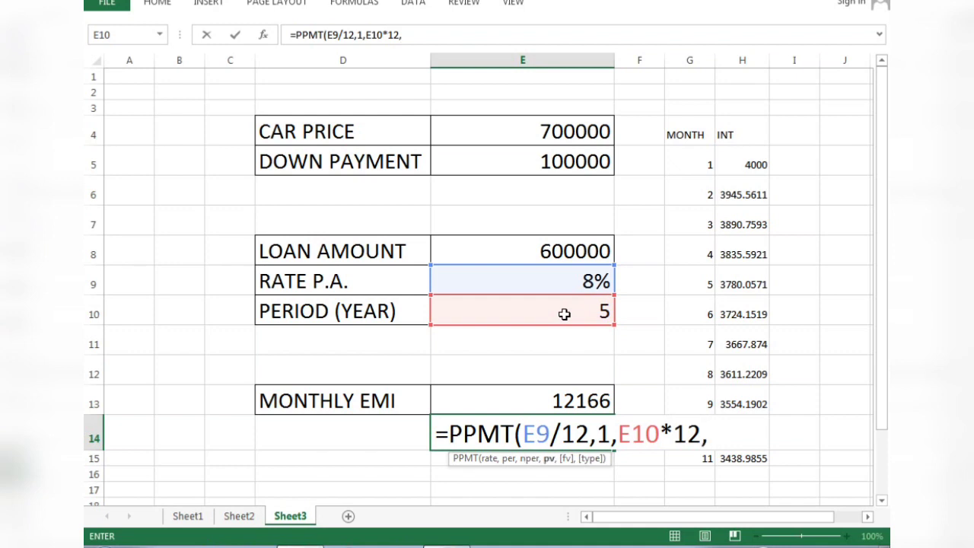
{"action": "left_click", "coordinate": [540, 244]}
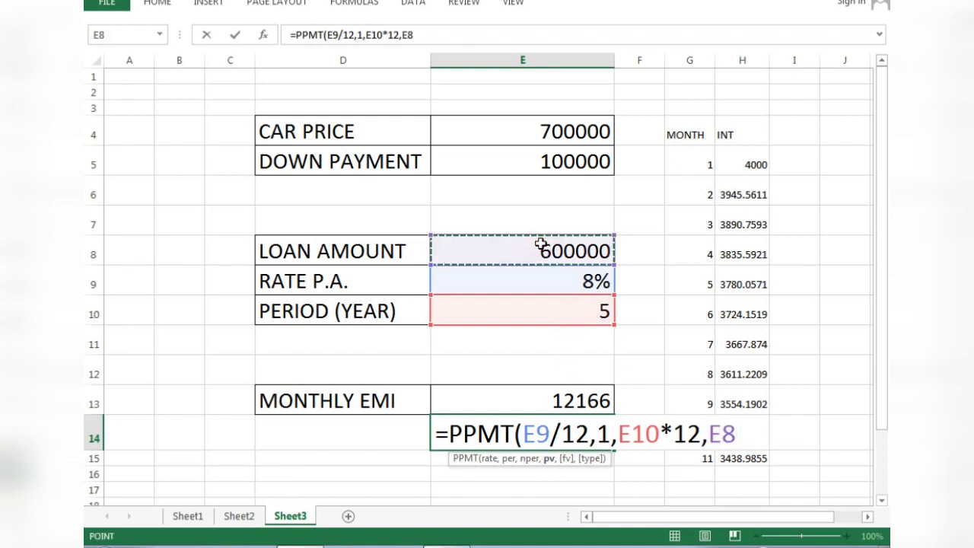
{"action": "type", "text": ")"}
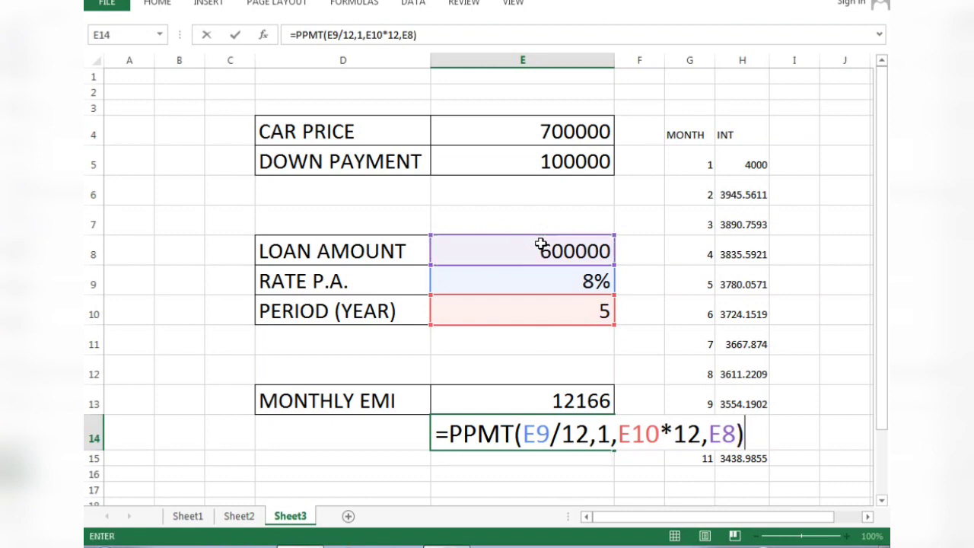
- Negate the principal formula in E14 so it reads =-PPMT(E9/12,1,E10*12,E8), and enter it
{"action": "double_click", "coordinate": [451, 433]}
{"action": "left_click", "coordinate": [446, 433]}
{"action": "type", "text": "-"}
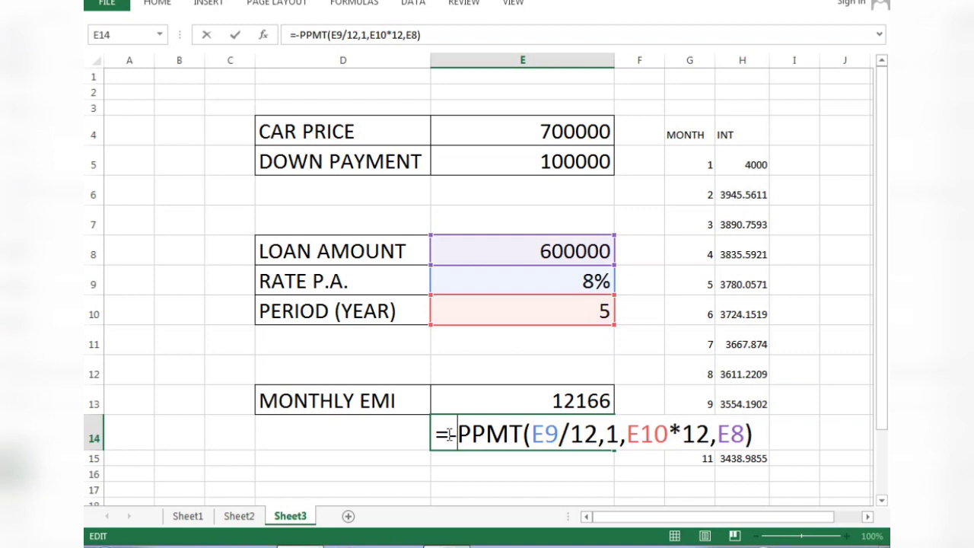
{"action": "key", "text": "Return"}
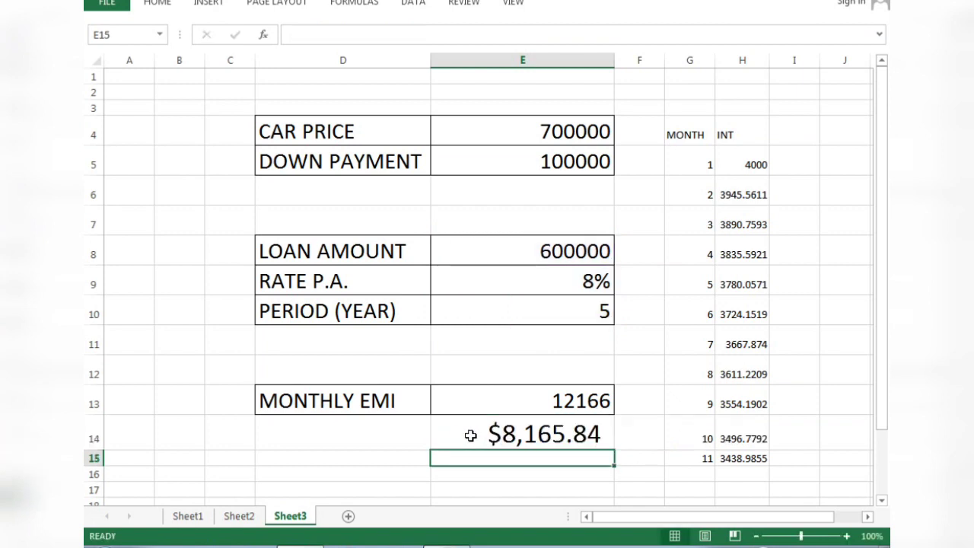
- Change the number format of the principal payment in E14 to General
{"action": "left_click", "coordinate": [470, 434]}
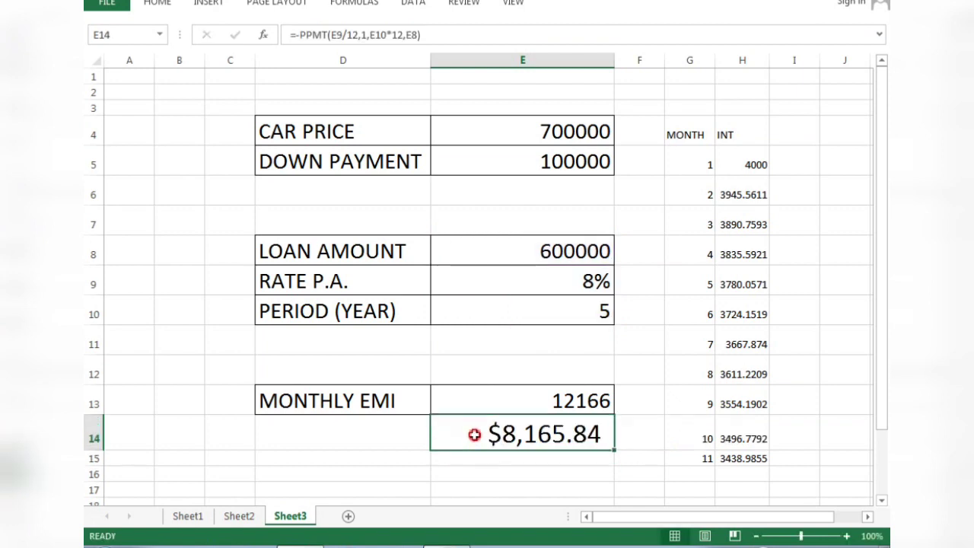
{"action": "left_click", "coordinate": [157, 4]}
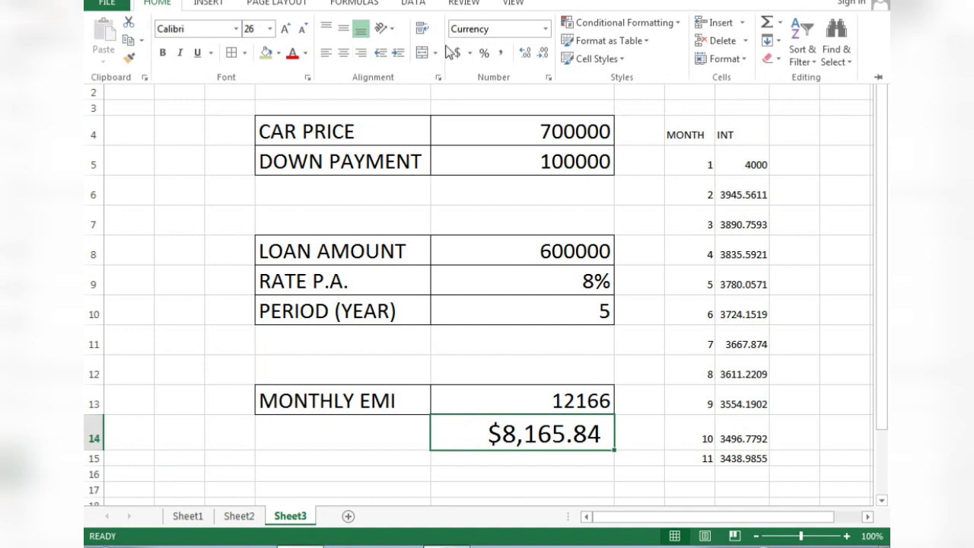
{"action": "left_click", "coordinate": [545, 29]}
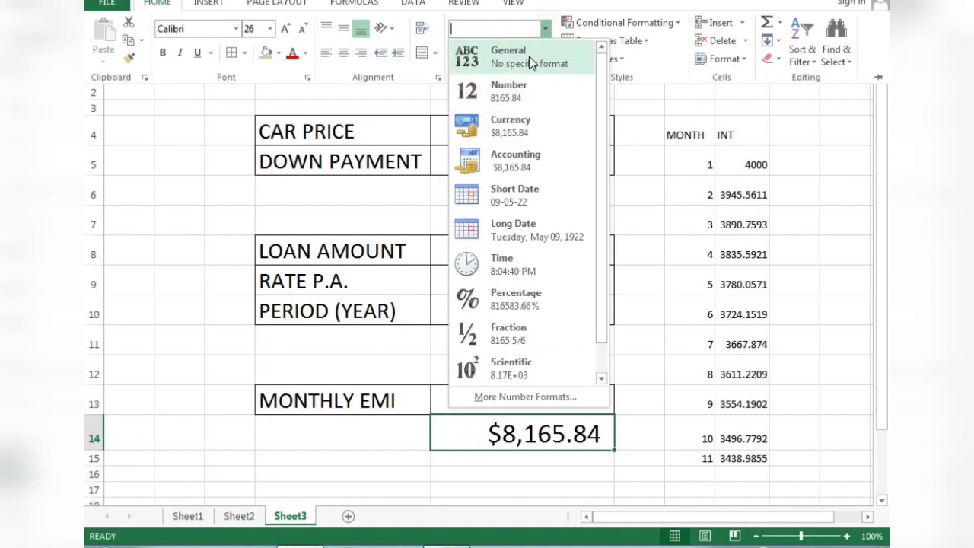
{"action": "left_click", "coordinate": [528, 58]}
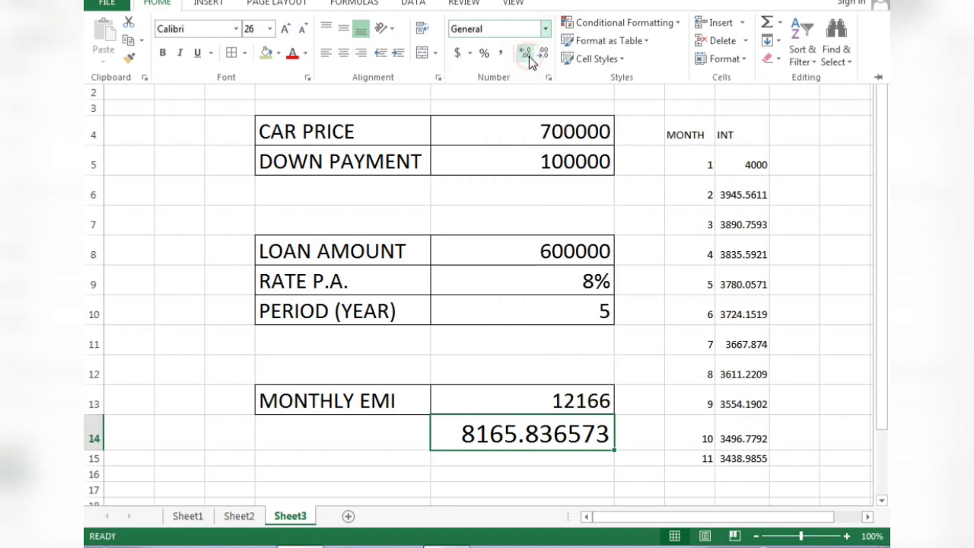
- Compare the first-month principal in E14 and interest in H5 with the monthly EMI in E13
{"action": "left_click", "coordinate": [481, 439]}
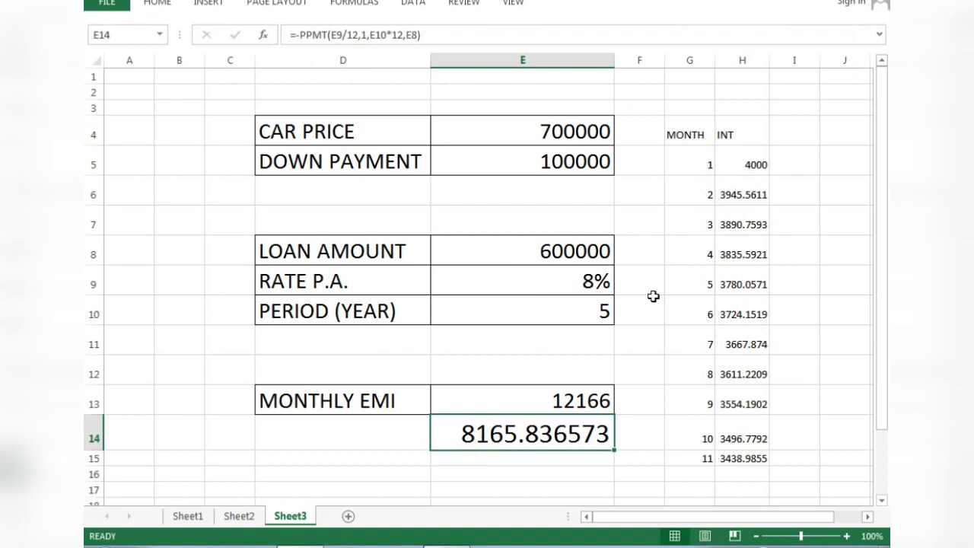
{"action": "left_click", "coordinate": [554, 403]}
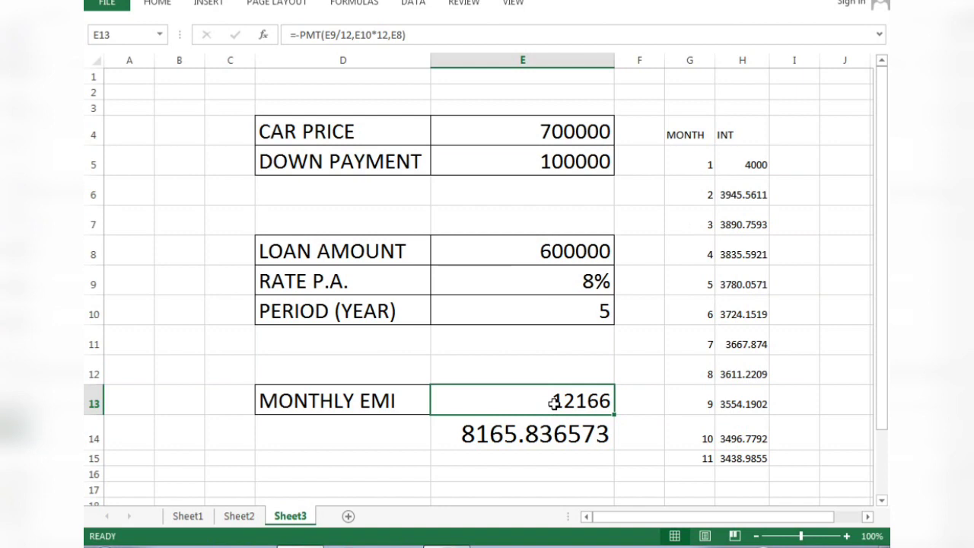
{"action": "left_click", "coordinate": [504, 432]}
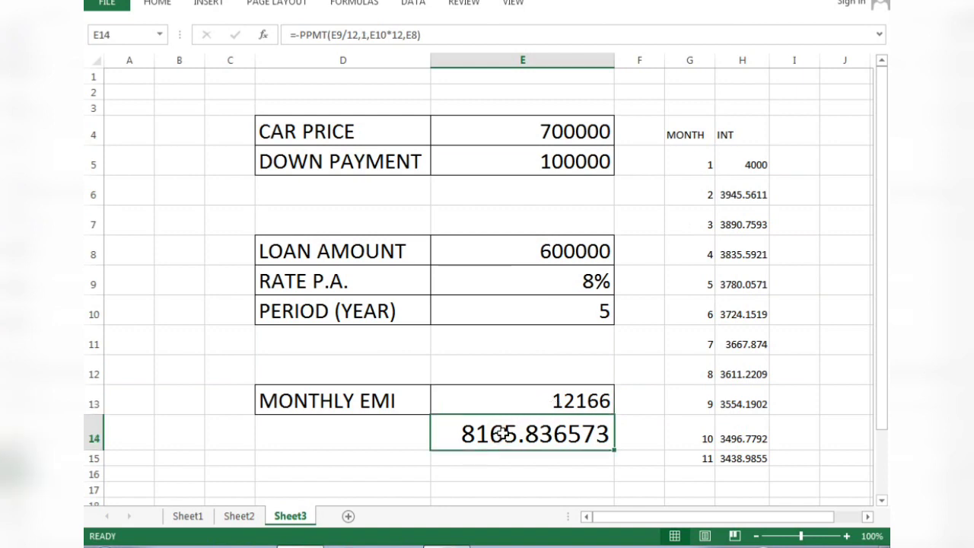
{"action": "left_click", "coordinate": [742, 165]}
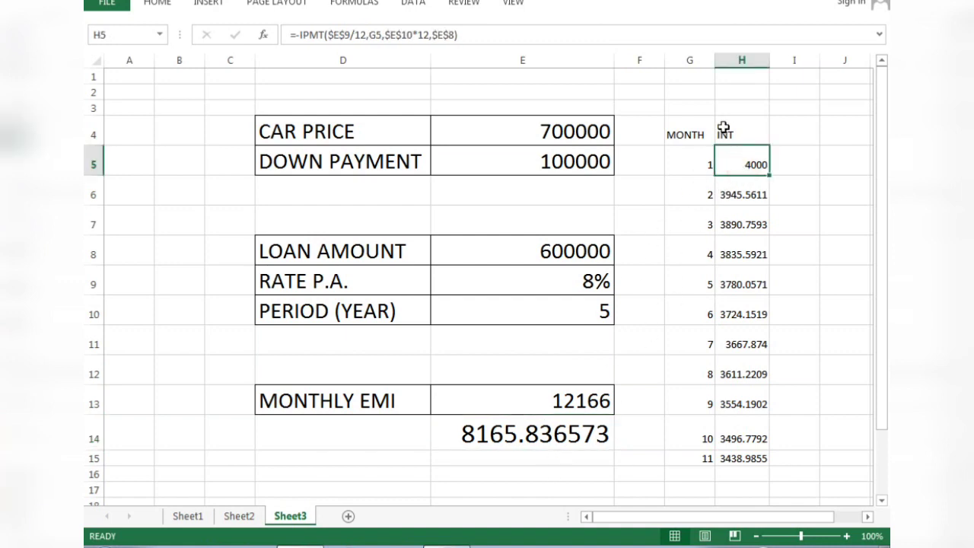
{"action": "left_click", "coordinate": [558, 403]}
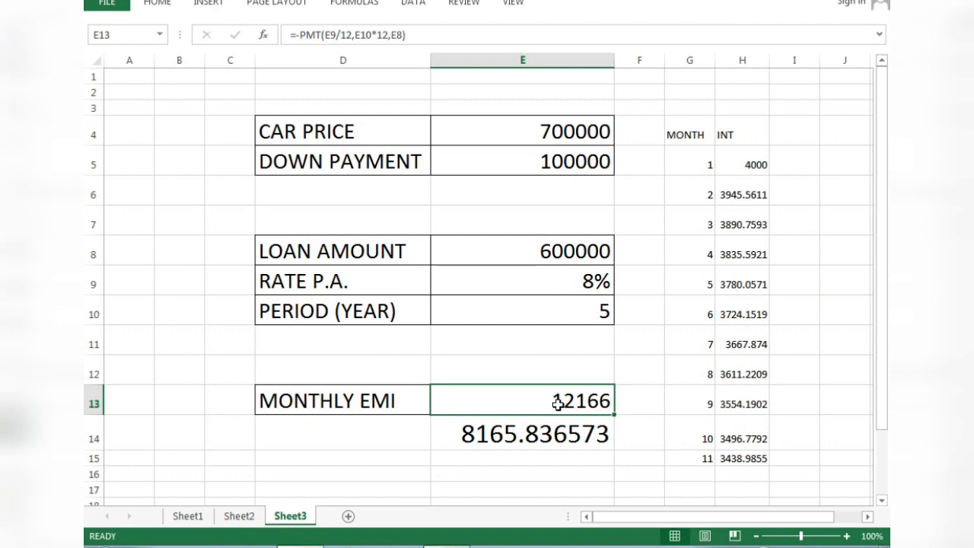
{"action": "left_click", "coordinate": [512, 344]}
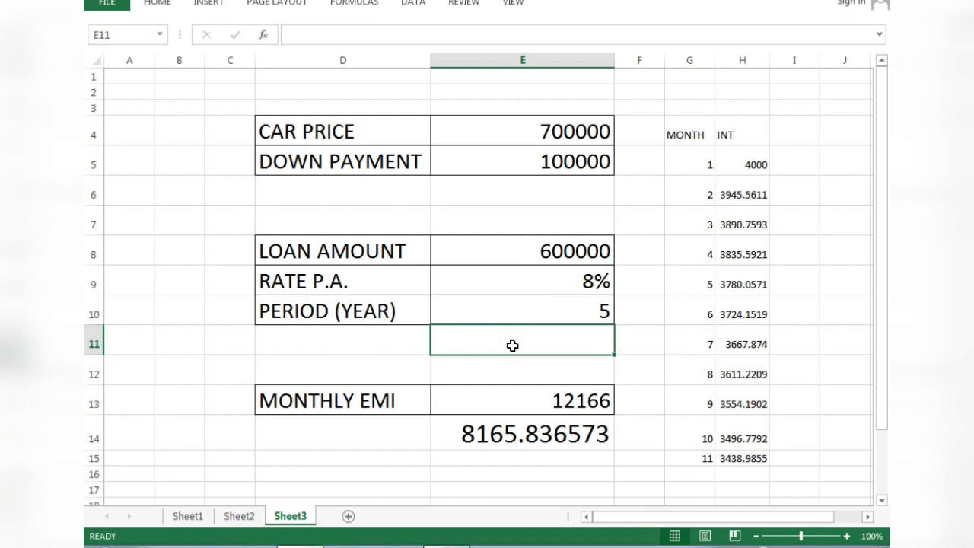